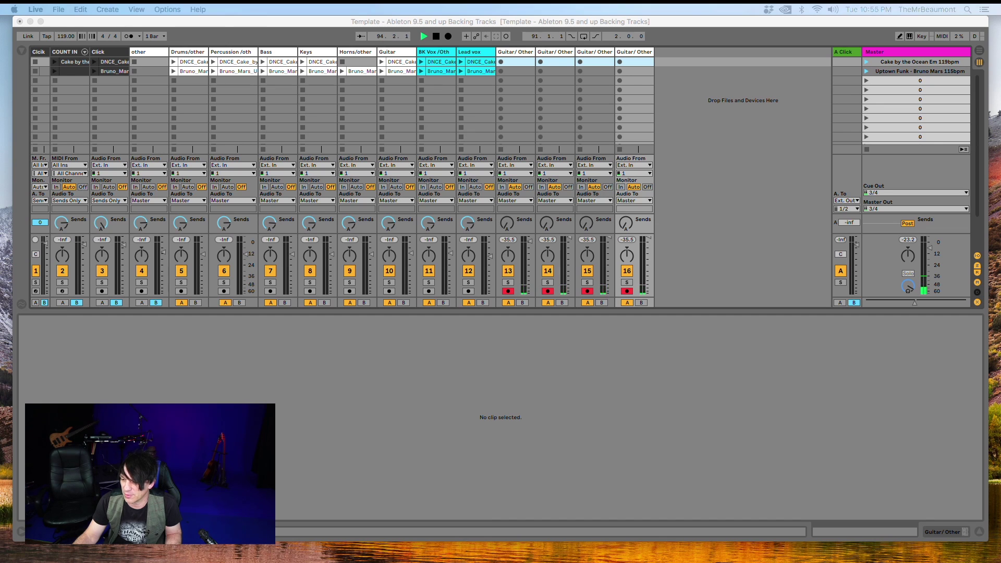
# Start recording a clip in the first scene's slot on each of the four Guitar/Other tracks, 13 to 16.
pyautogui.click(587, 319)
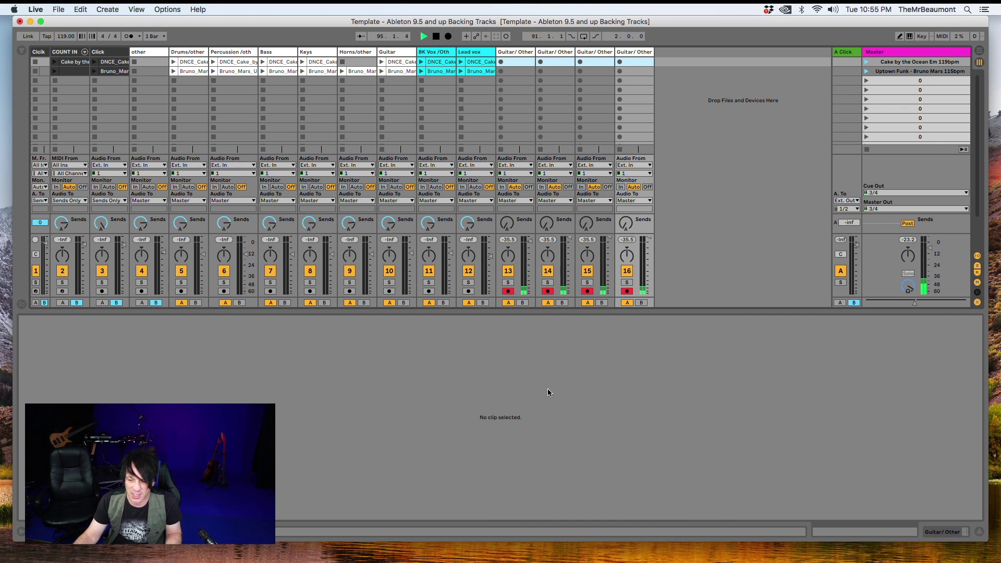
pyautogui.click(516, 52)
pyautogui.click(545, 53)
pyautogui.click(594, 52)
pyautogui.click(625, 52)
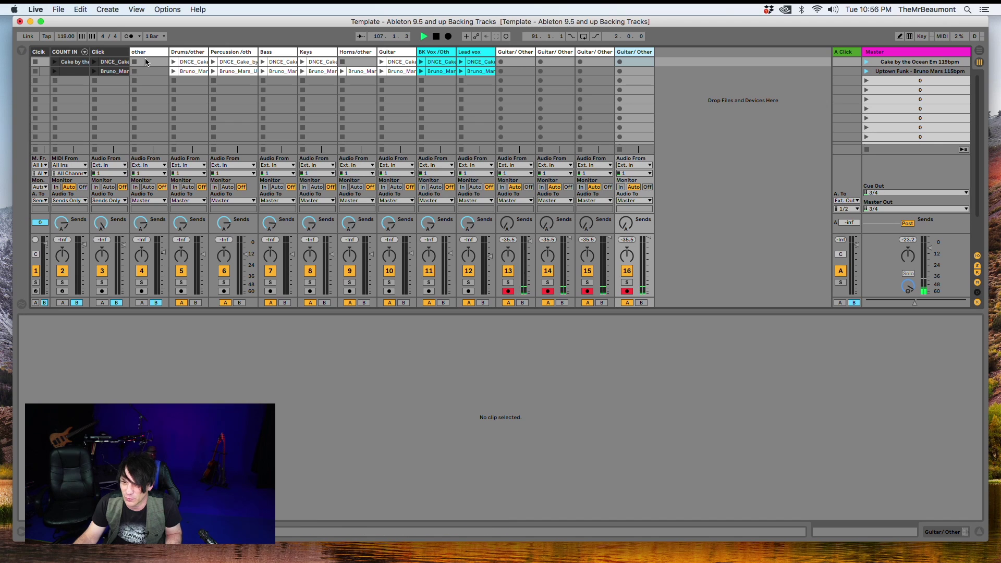
pyautogui.click(501, 63)
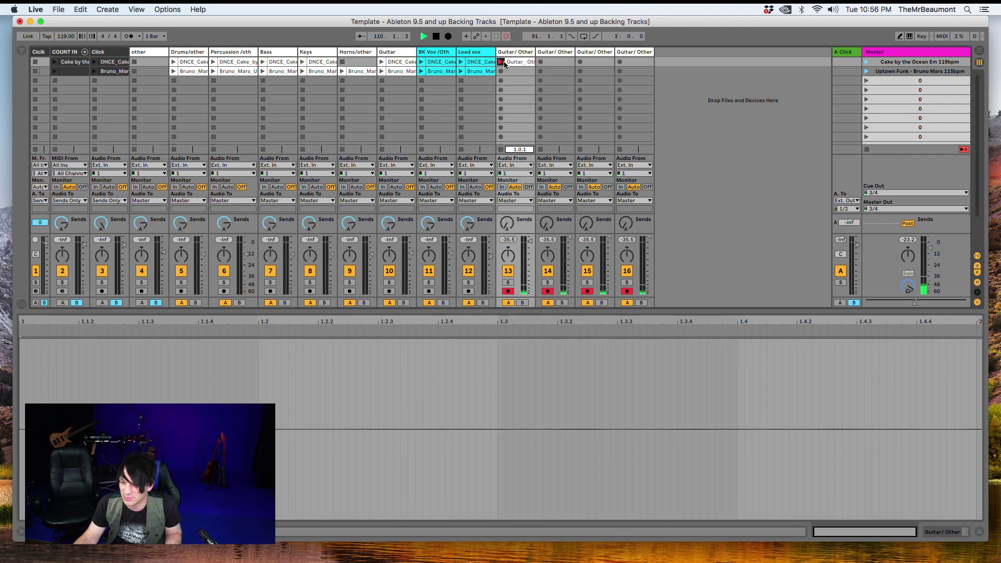
pyautogui.click(553, 63)
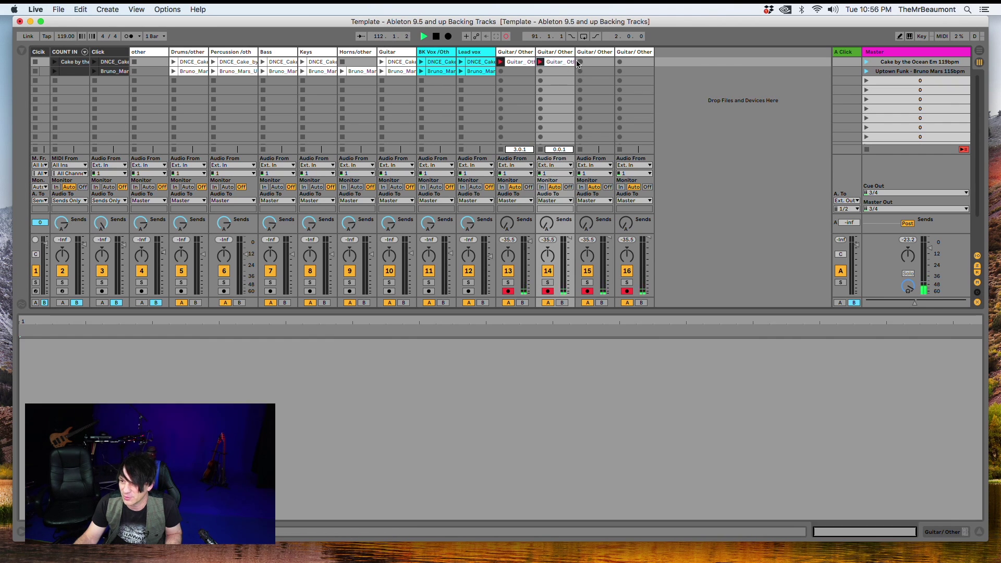
pyautogui.click(580, 63)
pyautogui.click(620, 62)
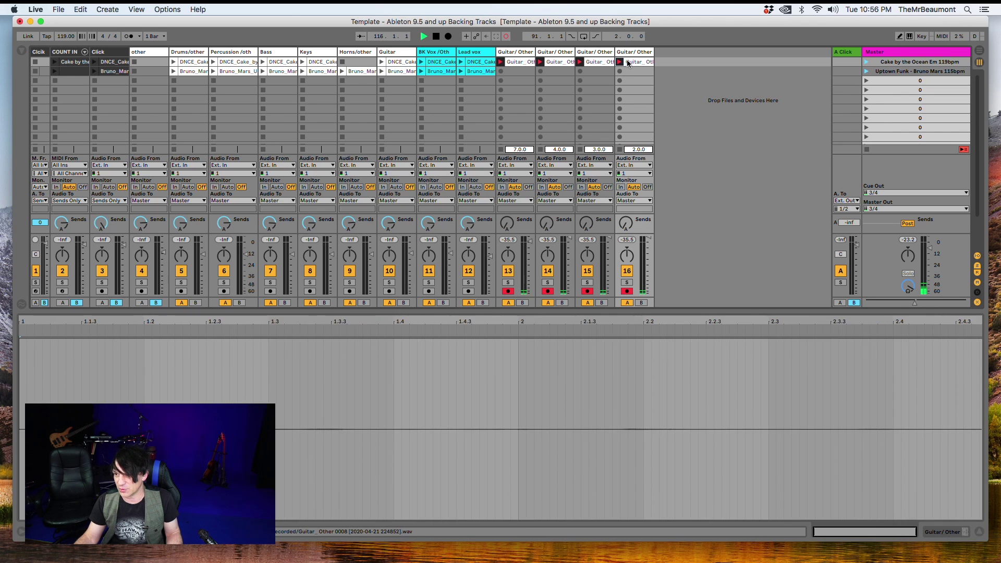
# Delete the newly recorded clips from the first scene on all four Guitar/Other tracks.
pyautogui.press('Delete')
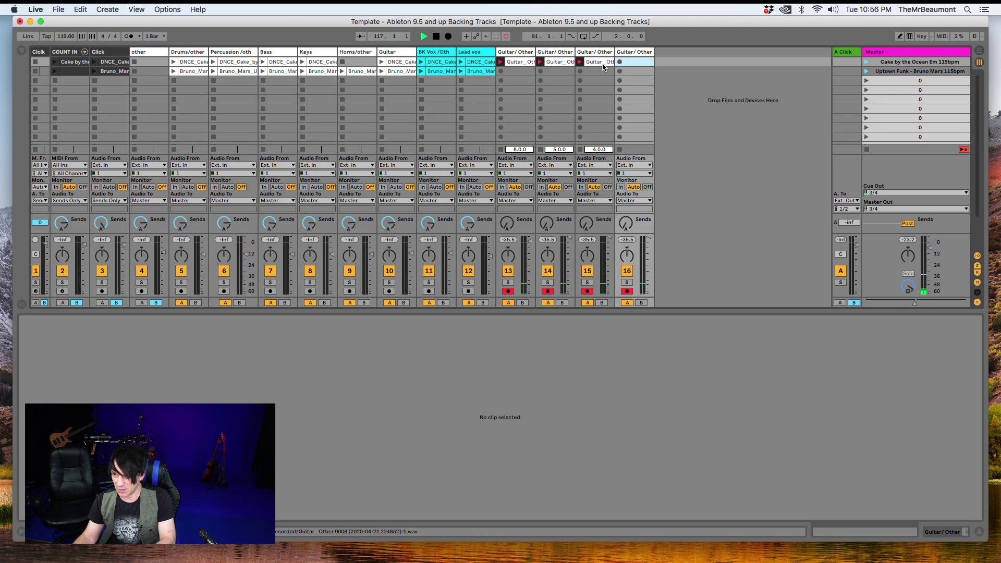
pyautogui.click(601, 63)
pyautogui.press('Delete')
pyautogui.click(566, 64)
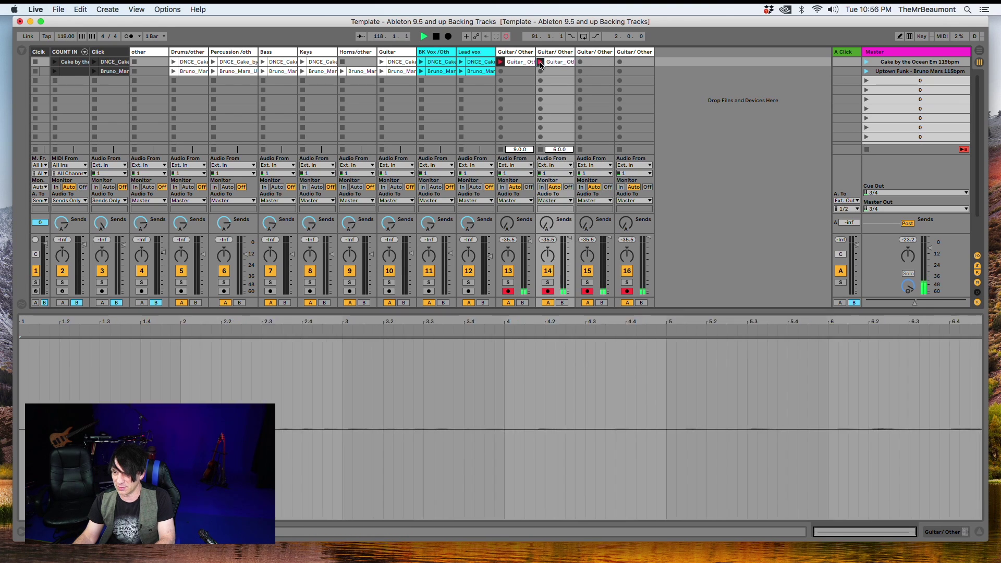
pyautogui.press('Delete')
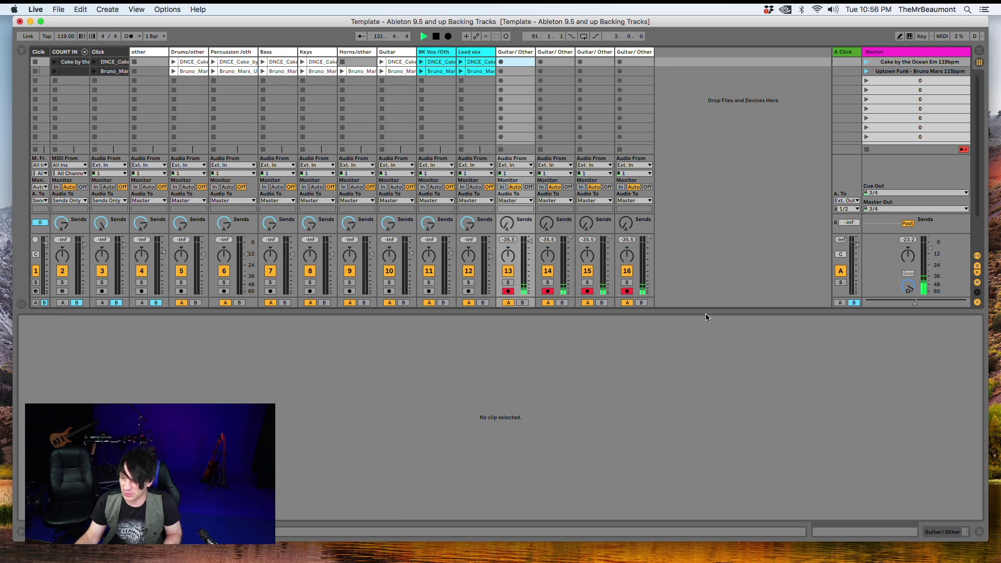
# Enlarge the session clip grid by shrinking the clip detail area, and switch briefly to Arrangement View and back to Session View.
pyautogui.moveTo(700, 311); pyautogui.dragTo(703, 392)
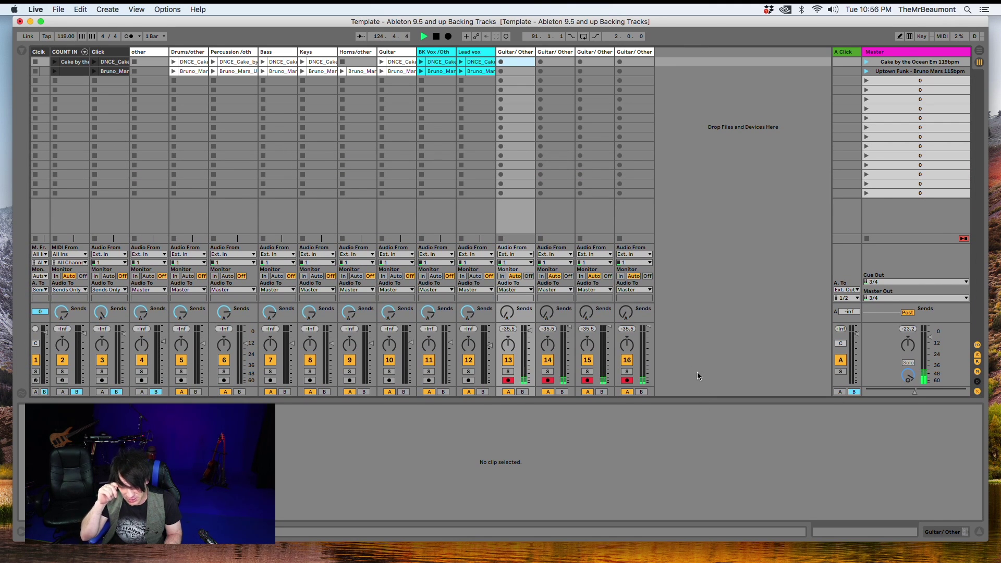
pyautogui.click(979, 50)
pyautogui.moveTo(684, 65); pyautogui.dragTo(684, 63)
pyautogui.click(979, 62)
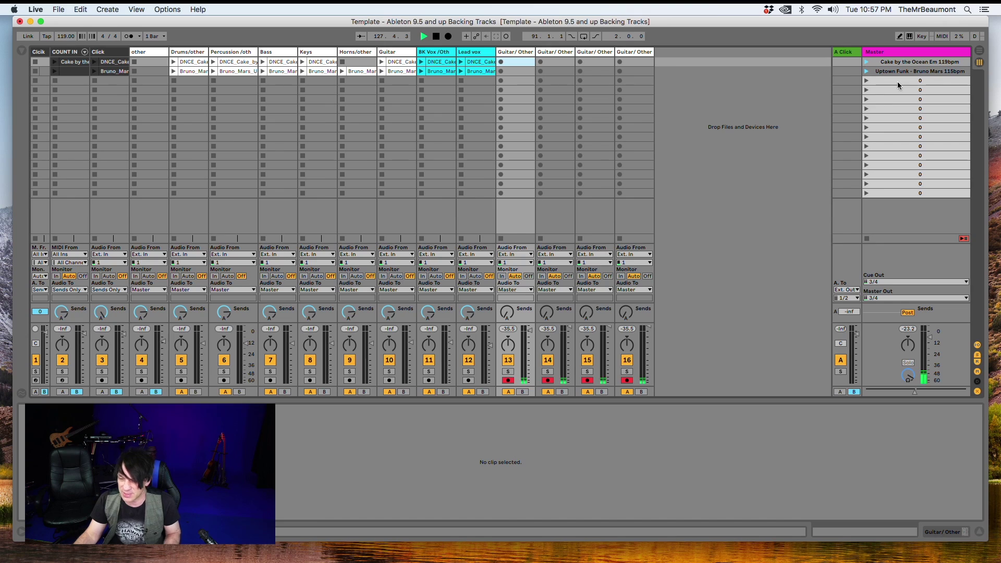
pyautogui.press('Tab')
pyautogui.press('Tab')
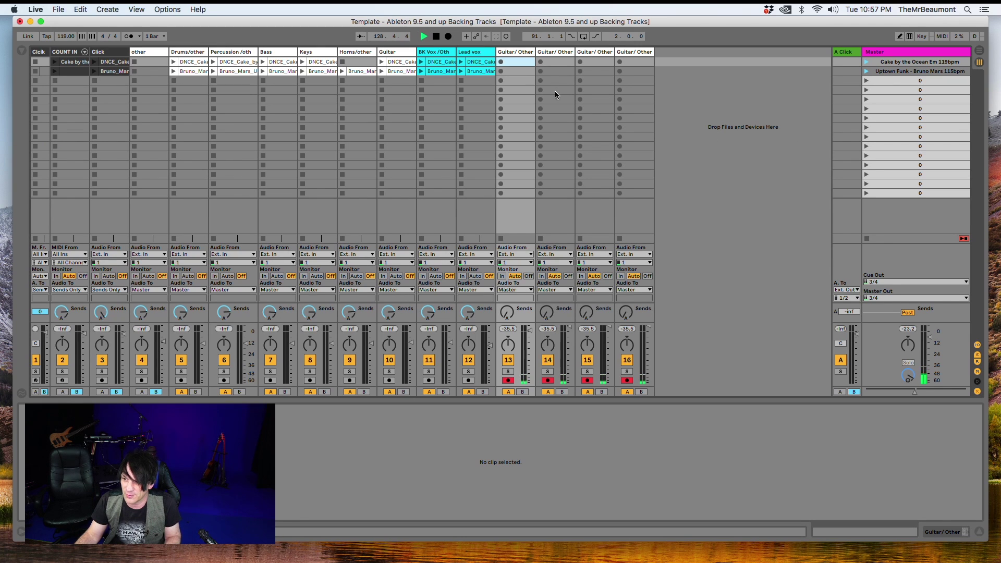
# View the COUNT IN clip of Cake by the Ocean and launch the Cake by the Ocean Em 119bpm scene.
pyautogui.click(71, 62)
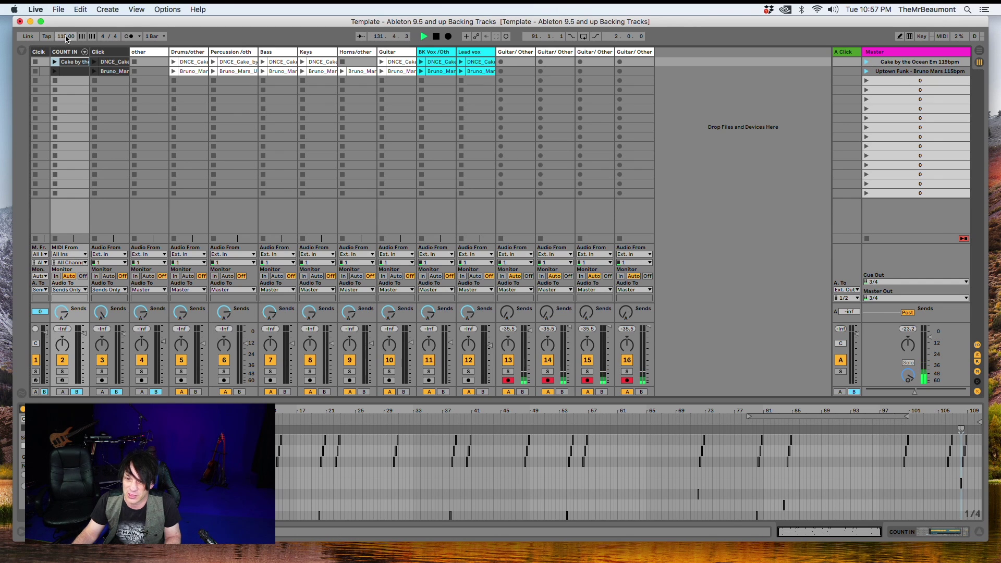
pyautogui.click(866, 63)
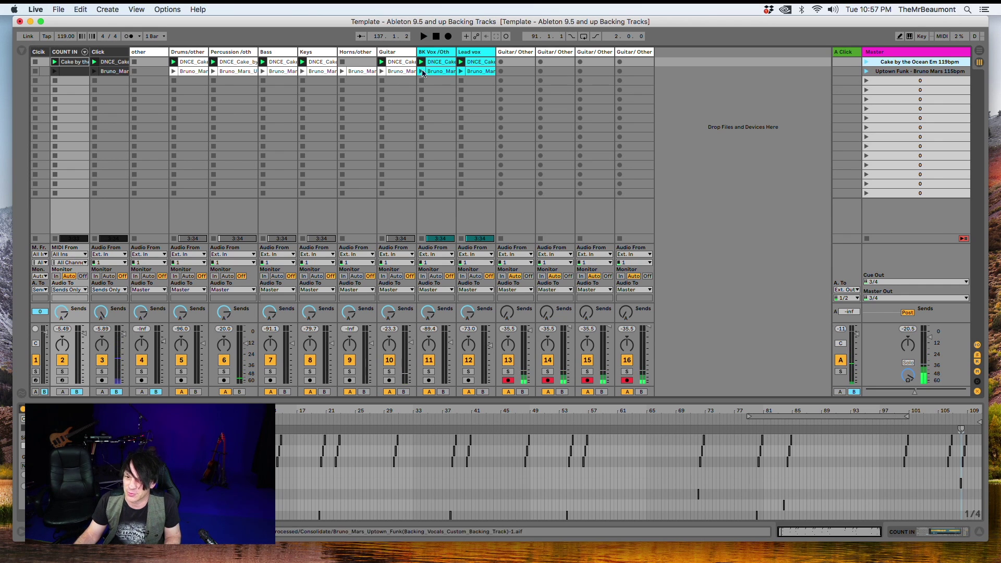
# Select the Cake by the Ocean clips from COUNT IN through Lead vox and carry them into the Arrangement timeline at bar 33.
pyautogui.click(79, 63)
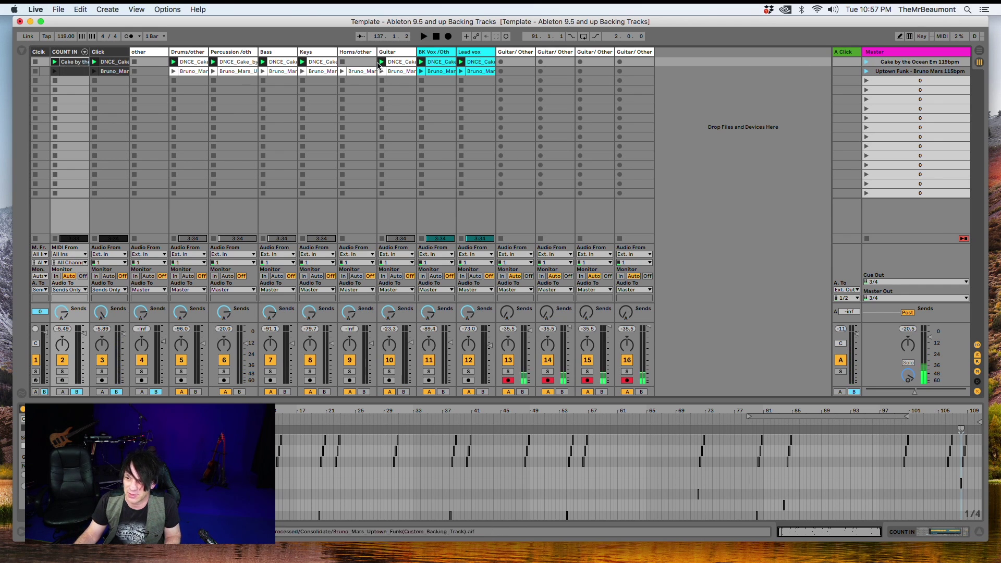
pyautogui.keyDown('shift'); pyautogui.click(484, 65); pyautogui.keyUp('shift')
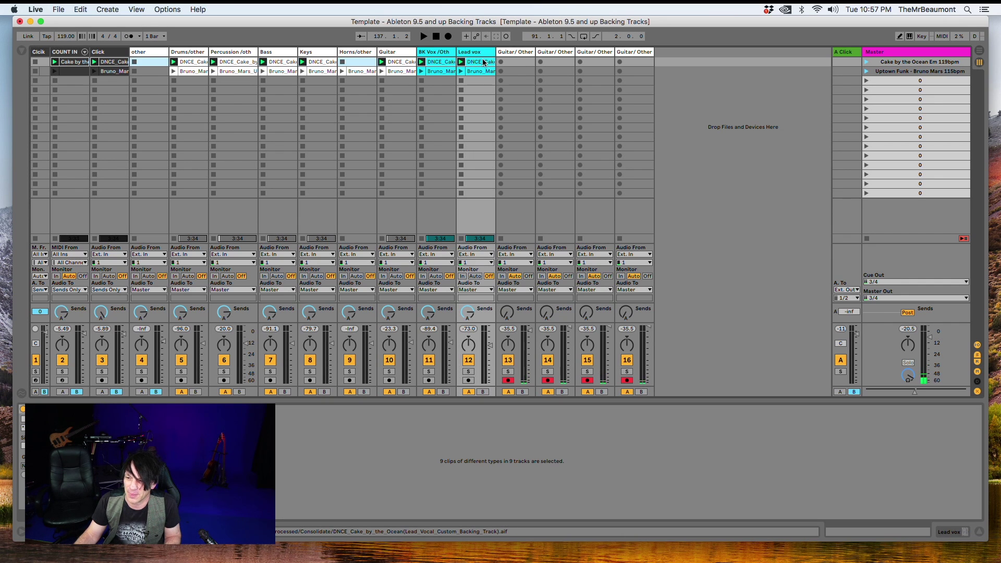
pyautogui.click(73, 63)
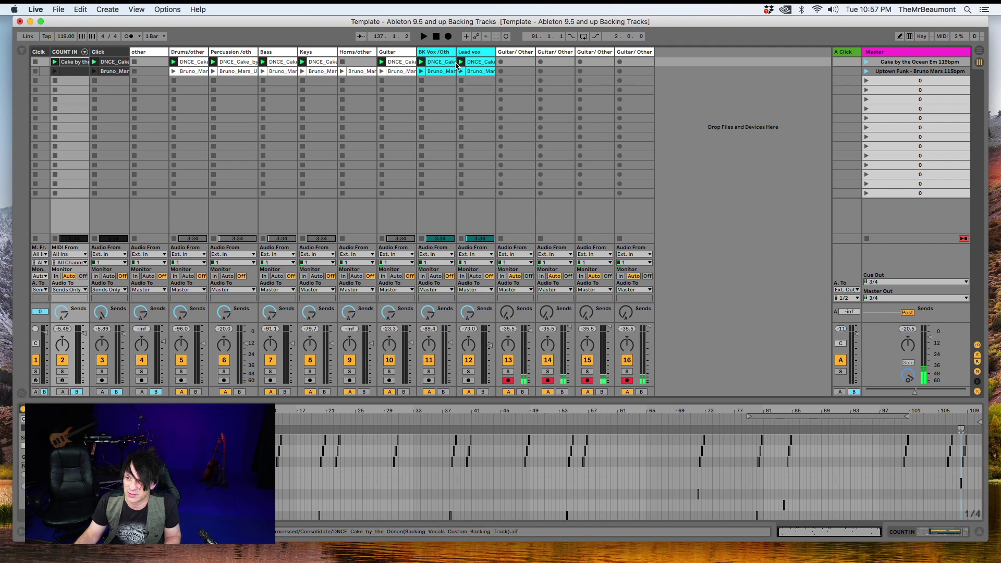
pyautogui.keyDown('shift'); pyautogui.click(473, 62); pyautogui.keyUp('shift')
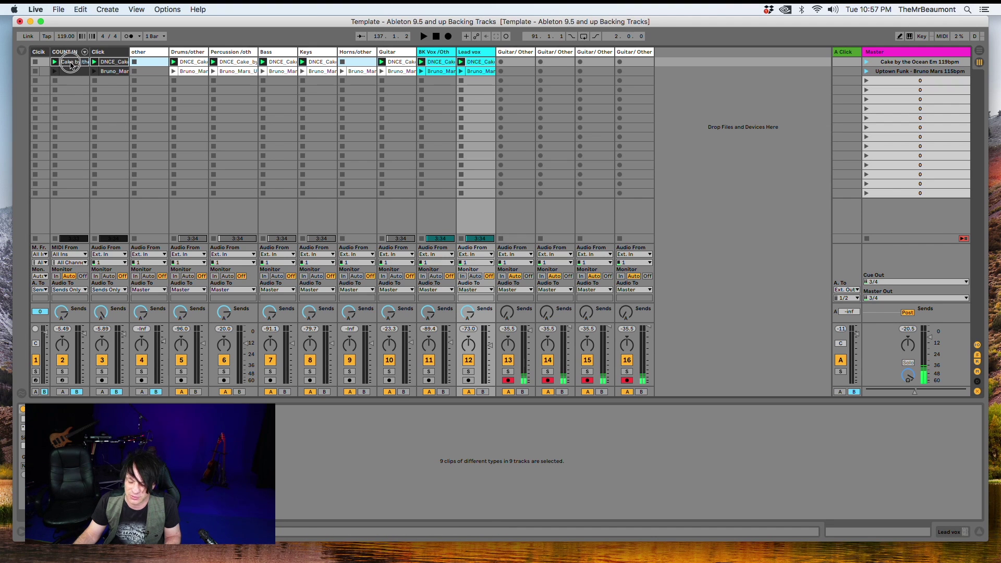
pyautogui.press('Tab')
pyautogui.moveTo(70, 64); pyautogui.dragTo(430, 162)
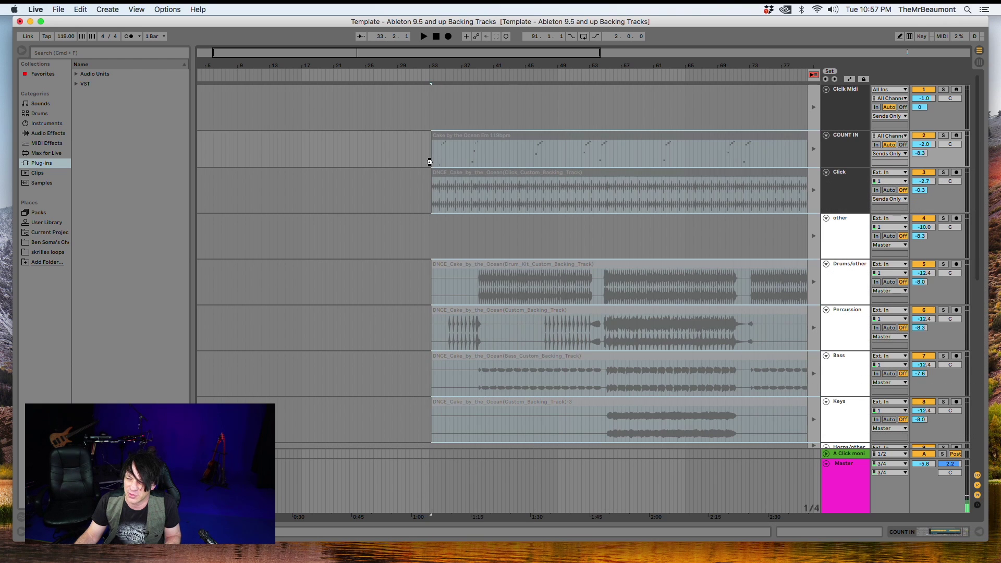
# Zoom in on the start of the placed clips and return all tracks to Arrangement playback.
pyautogui.moveTo(436, 64); pyautogui.dragTo(416, 134)
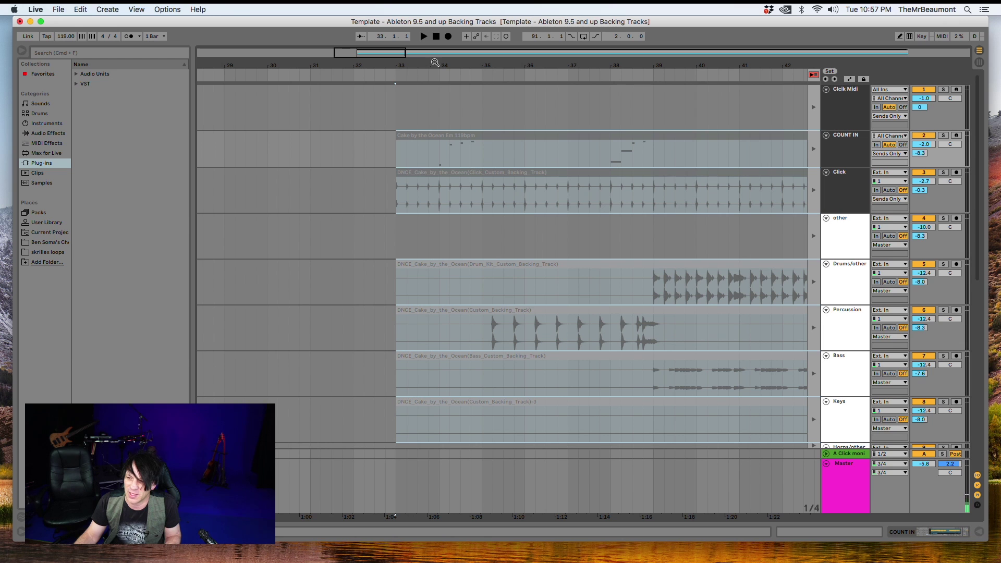
pyautogui.moveTo(419, 64); pyautogui.dragTo(415, 60)
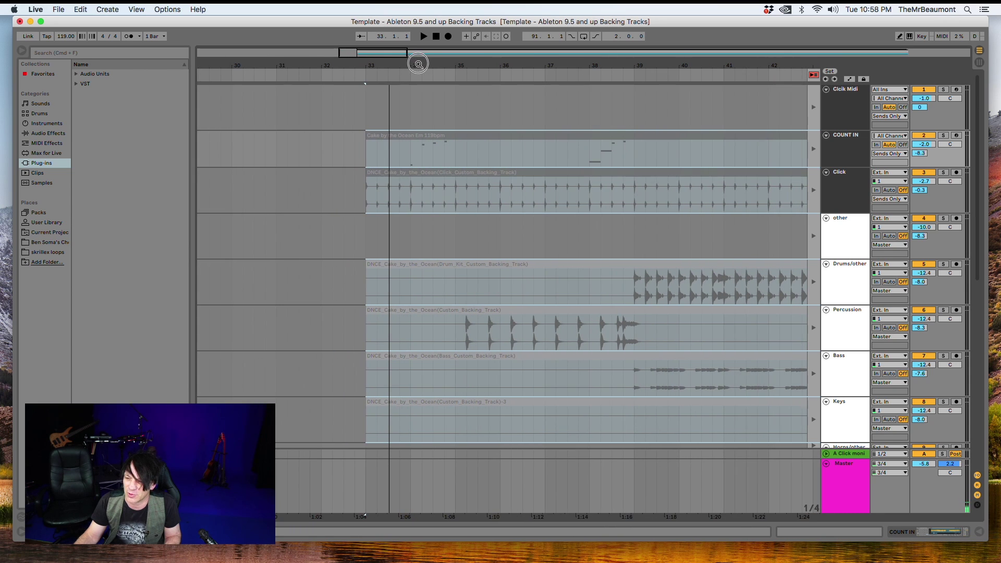
pyautogui.click(813, 76)
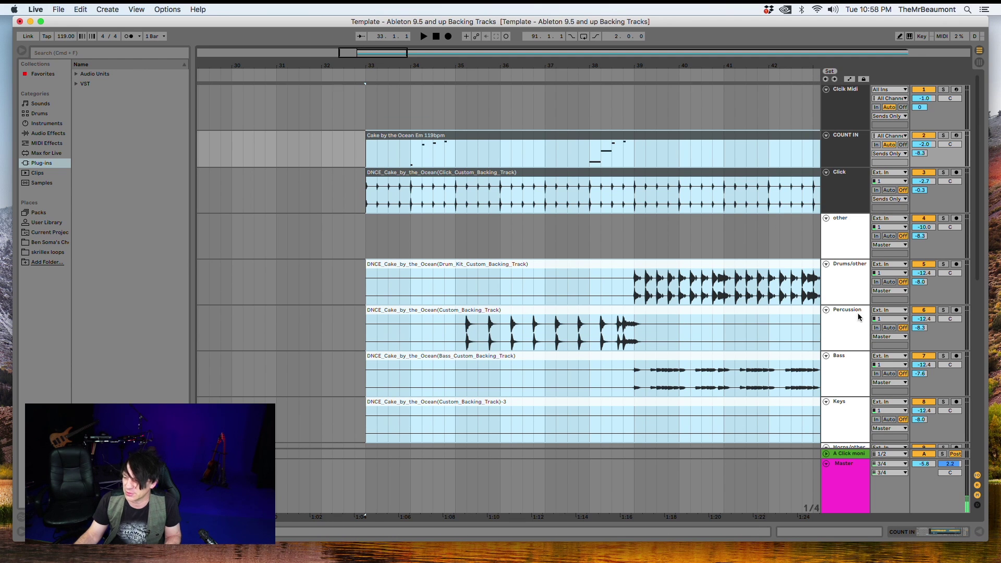
# Disarm recording on the four Guitar/Other tracks, 13 to 16.
pyautogui.scroll(-10, 846, 321)
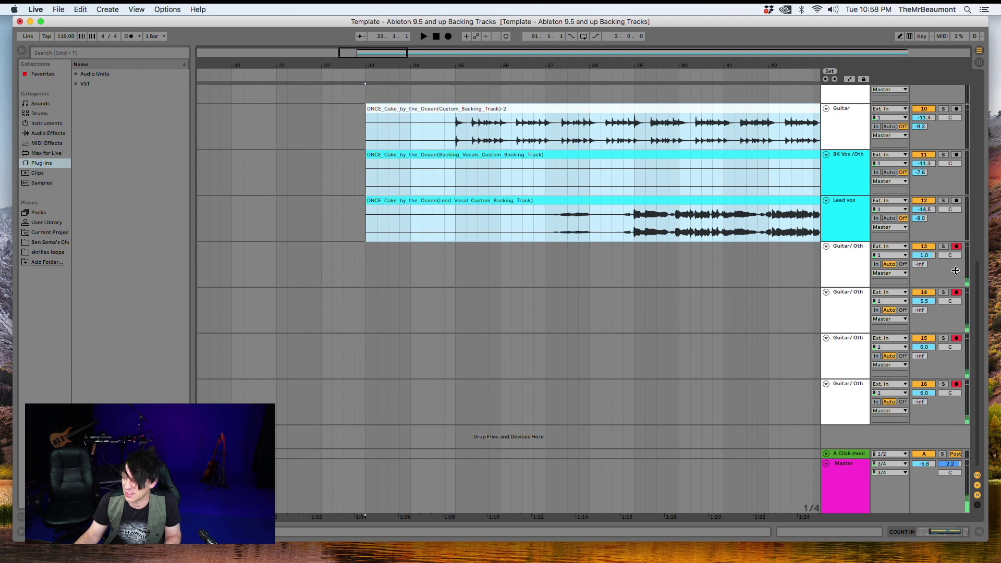
pyautogui.click(956, 246)
pyautogui.click(957, 292)
pyautogui.click(956, 338)
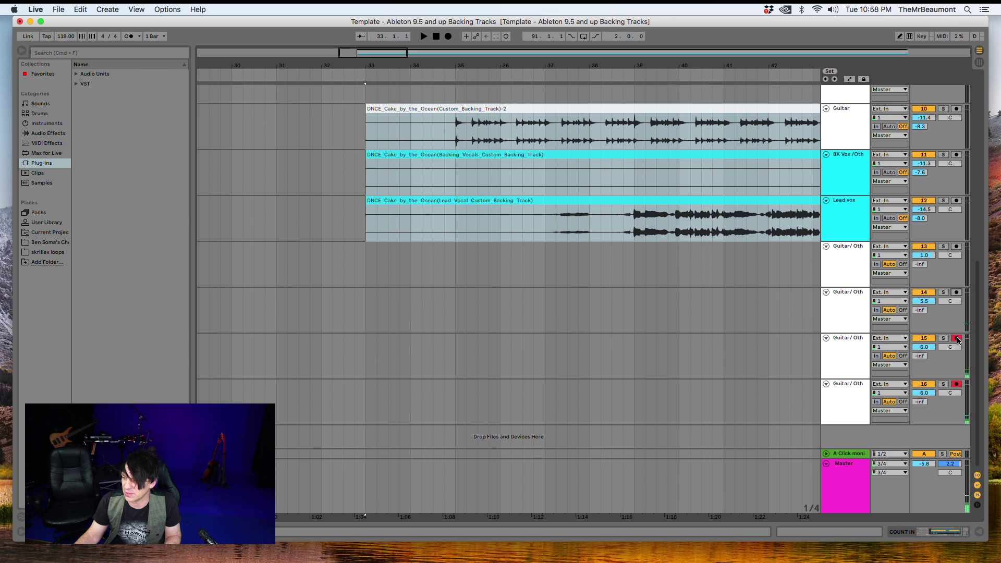
pyautogui.click(957, 384)
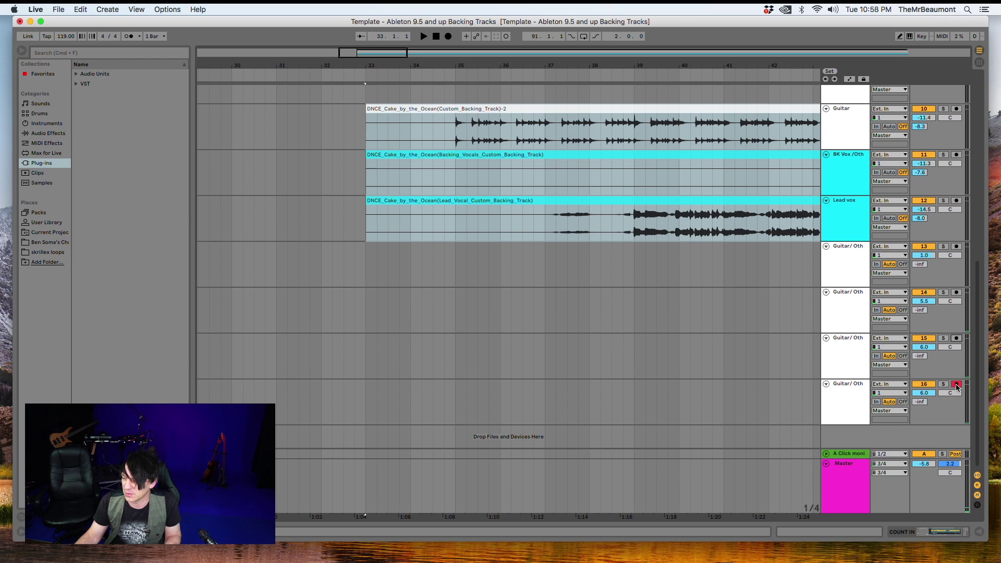
# Try arming the Guitar/Other tracks for recording, starting with track 13, and disarm them again.
pyautogui.click(957, 246)
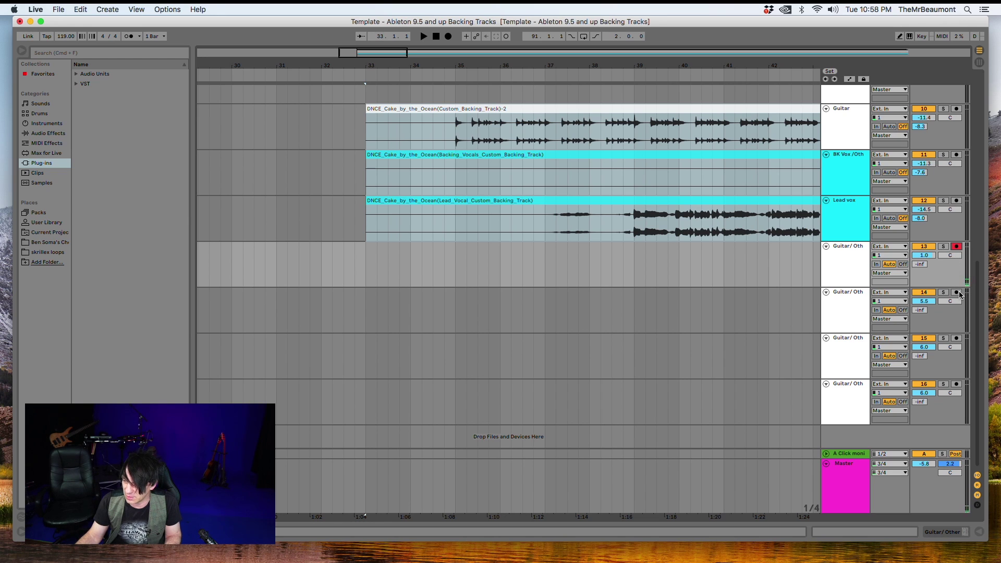
pyautogui.click(957, 338)
pyautogui.click(956, 384)
pyautogui.click(957, 338)
pyautogui.click(957, 292)
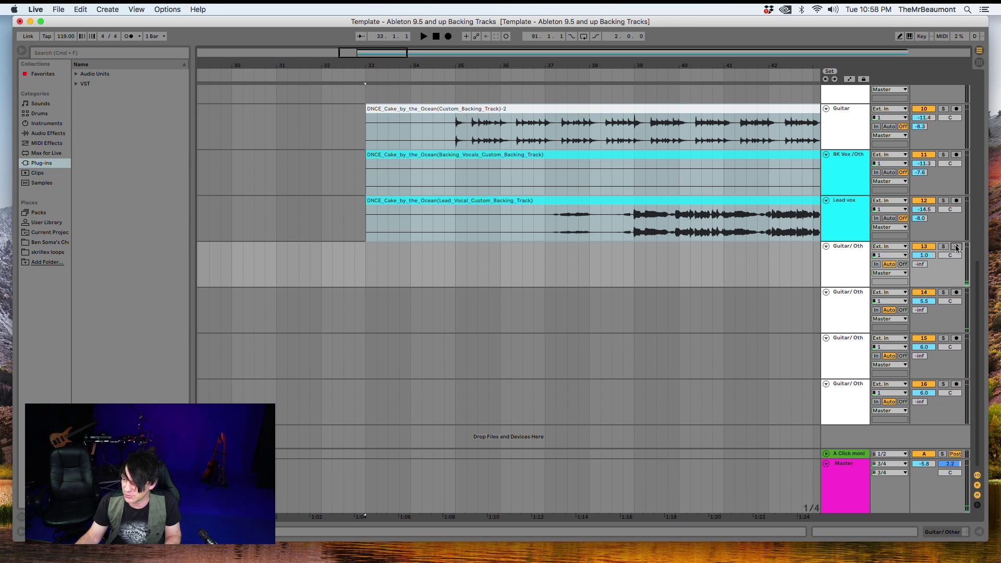
# Arm Guitar/Other tracks 14, 15 and 16 one at a time, ending with all four tracks 13 to 16 armed together.
pyautogui.click(956, 293)
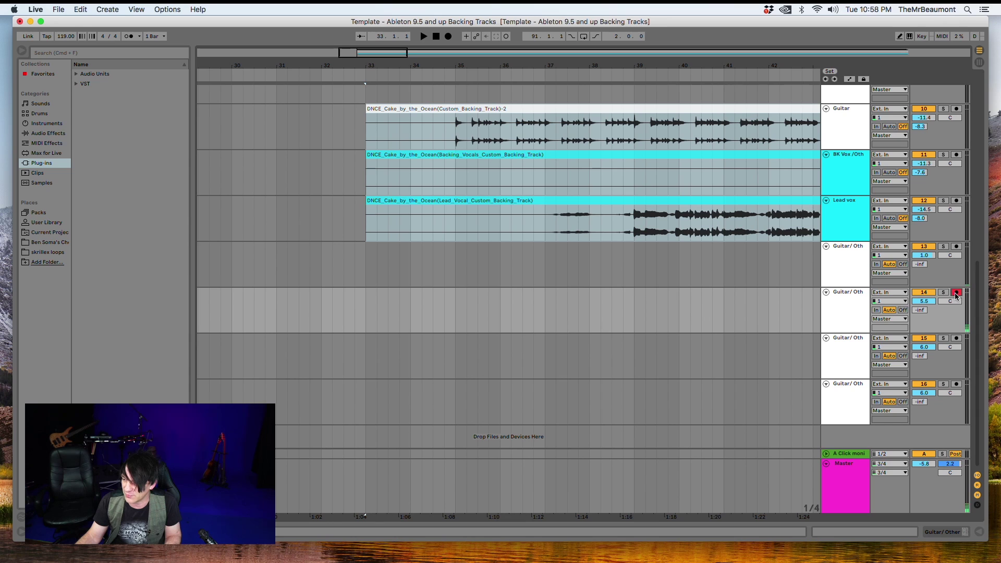
pyautogui.click(956, 338)
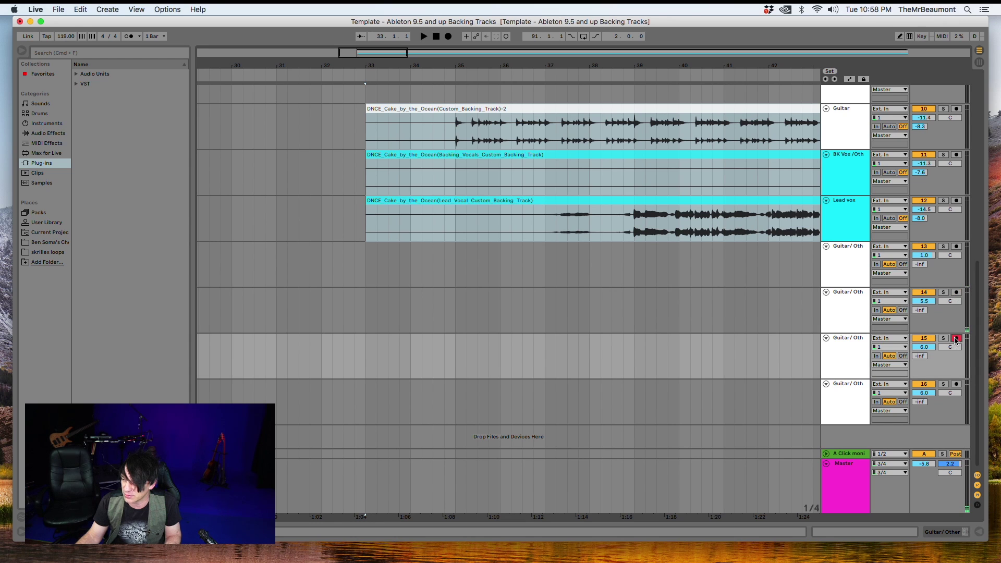
pyautogui.click(957, 384)
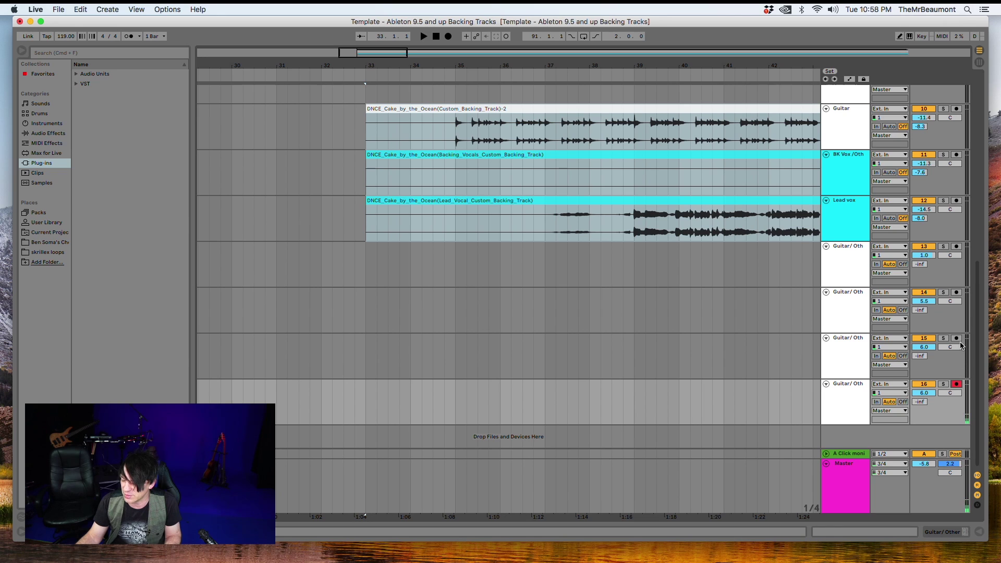
pyautogui.click(956, 248)
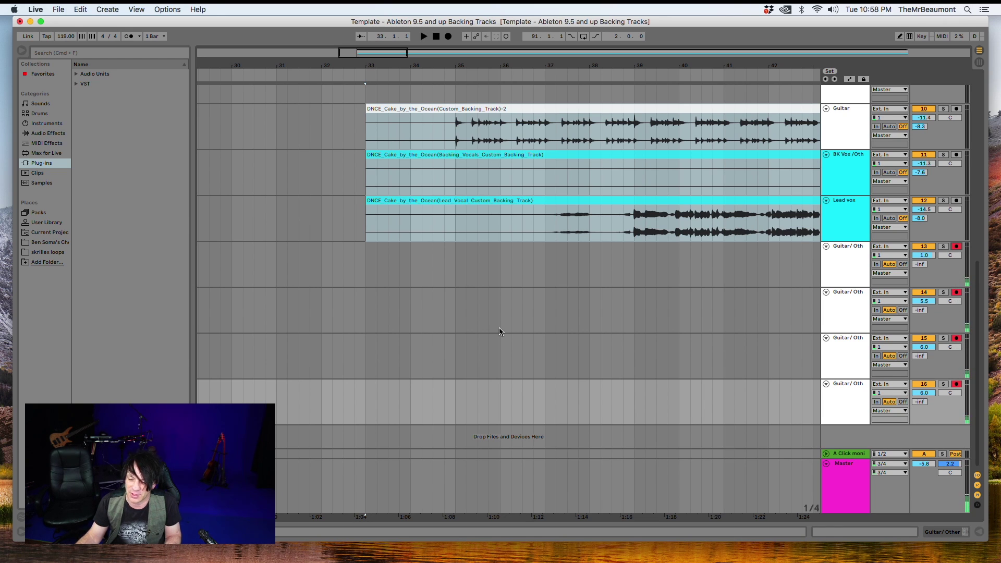
# Select the Lead vox clip, show more of the song, and play the arrangement from about bar 52.
pyautogui.click(397, 213)
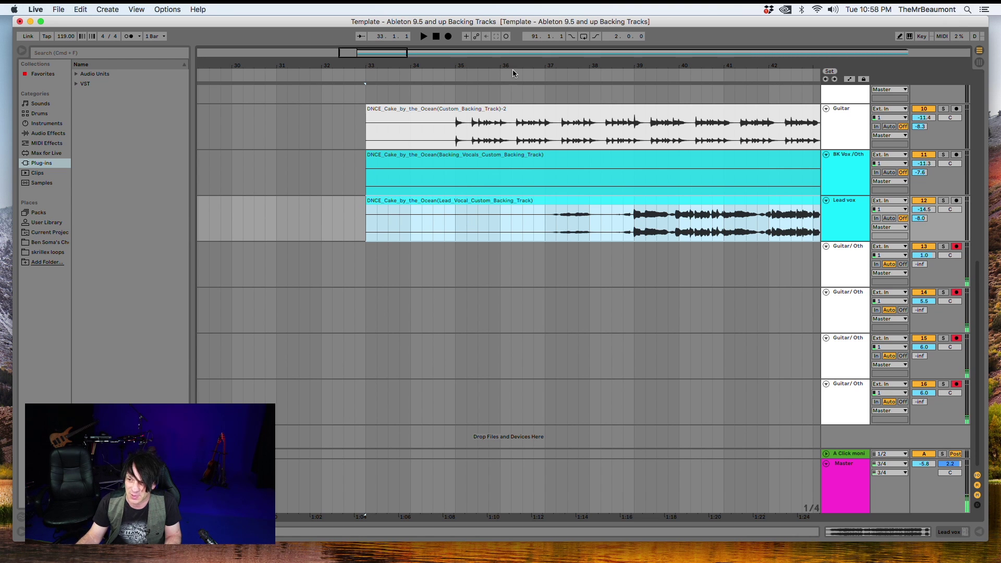
pyautogui.moveTo(517, 68); pyautogui.dragTo(518, 60)
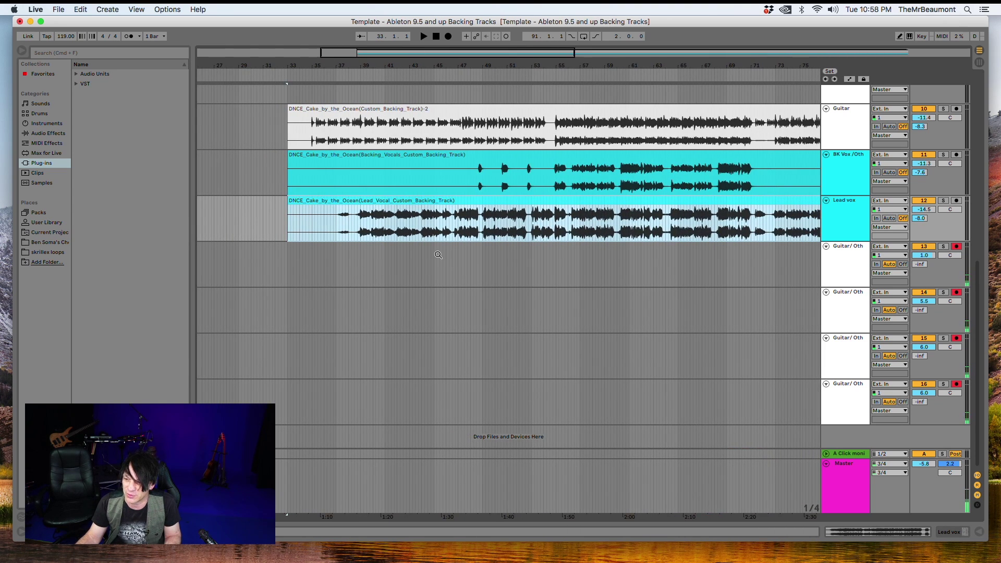
pyautogui.scroll(2, 535, 84)
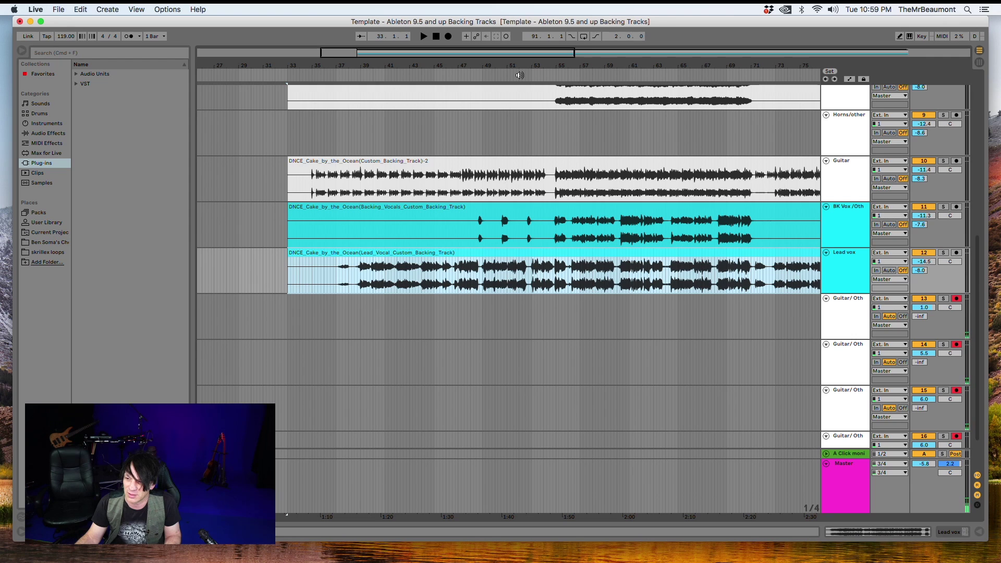
pyautogui.click(521, 77)
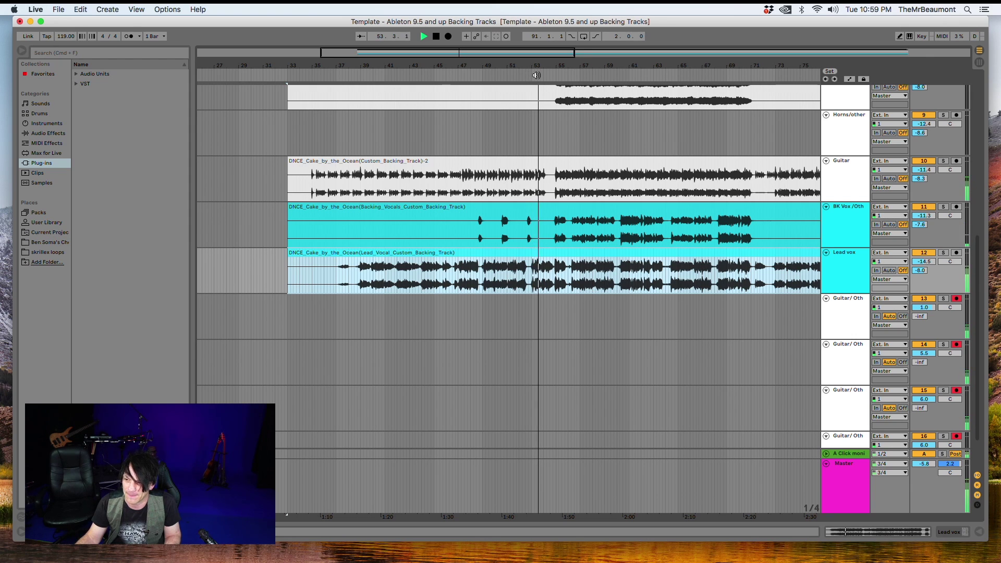
# Stop playback, set the start position at about bar 53 on the Horns/other track, and play from there.
pyautogui.press('space')
pyautogui.click(534, 124)
pyautogui.click(530, 131)
pyautogui.press('space')
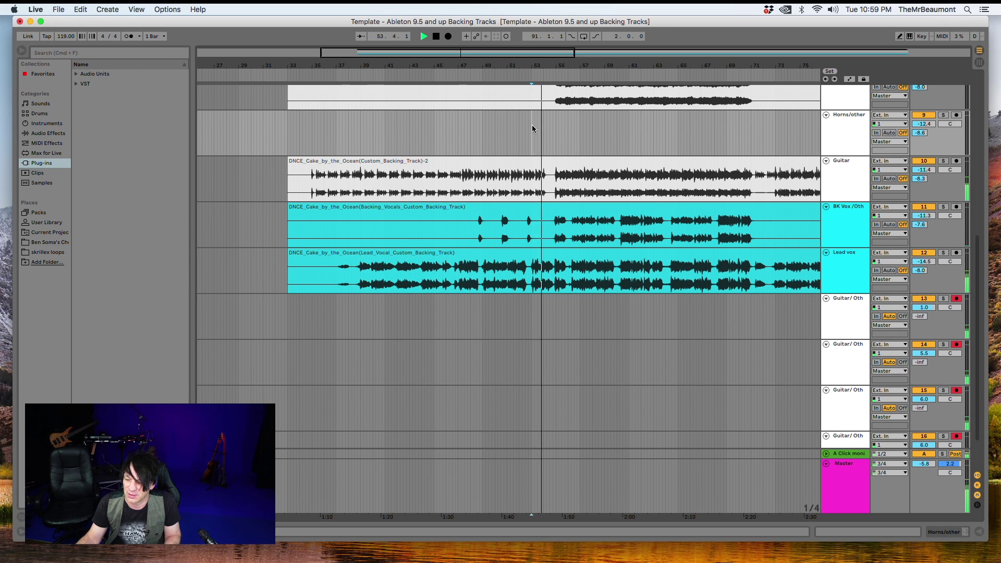
# Stop playback, loop the four bars from bar 55 on the Horns/other track, play the loop, and switch looping off.
pyautogui.press('space')
pyautogui.moveTo(555, 139); pyautogui.dragTo(605, 138)
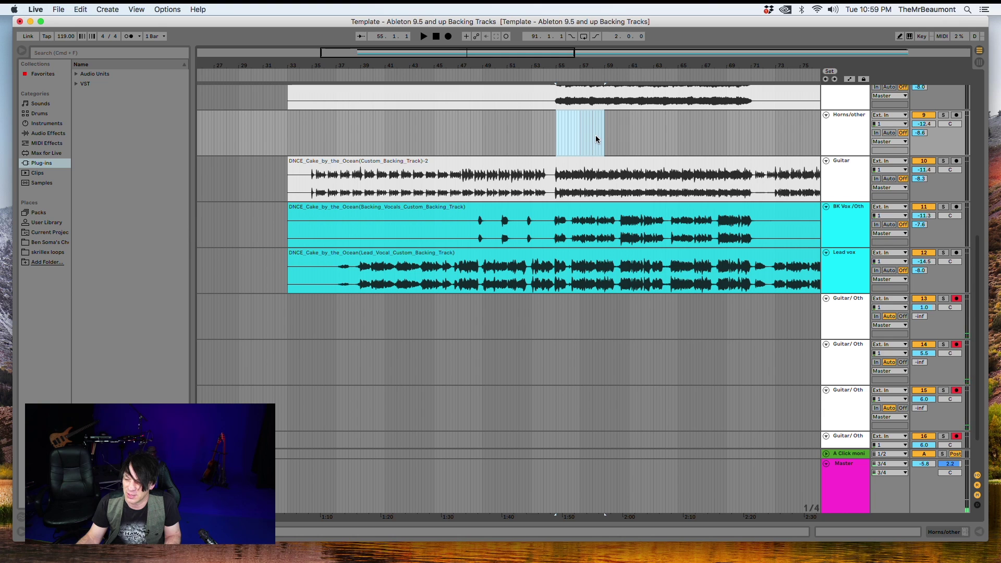
pyautogui.rightClick(596, 138)
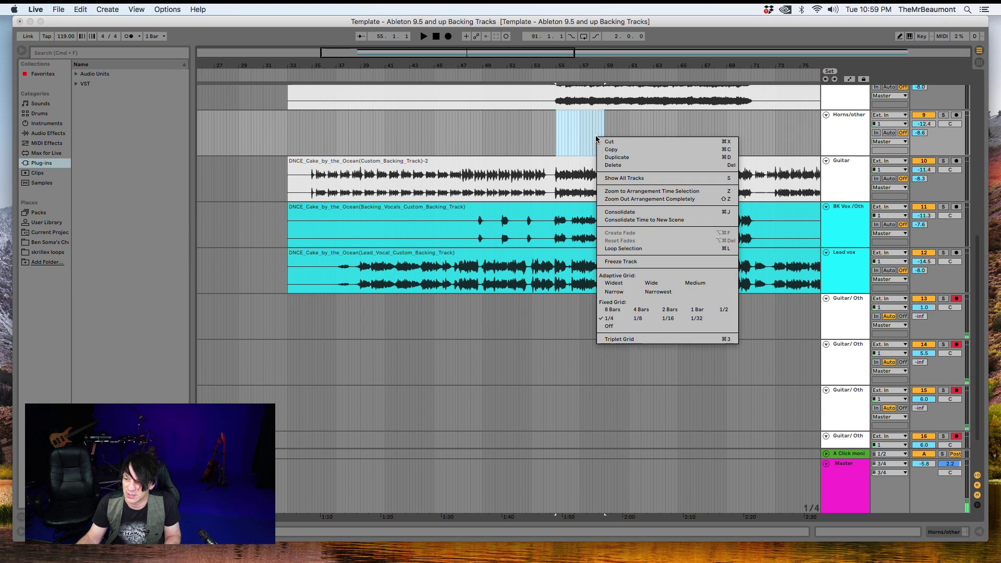
pyautogui.click(619, 248)
pyautogui.press('space')
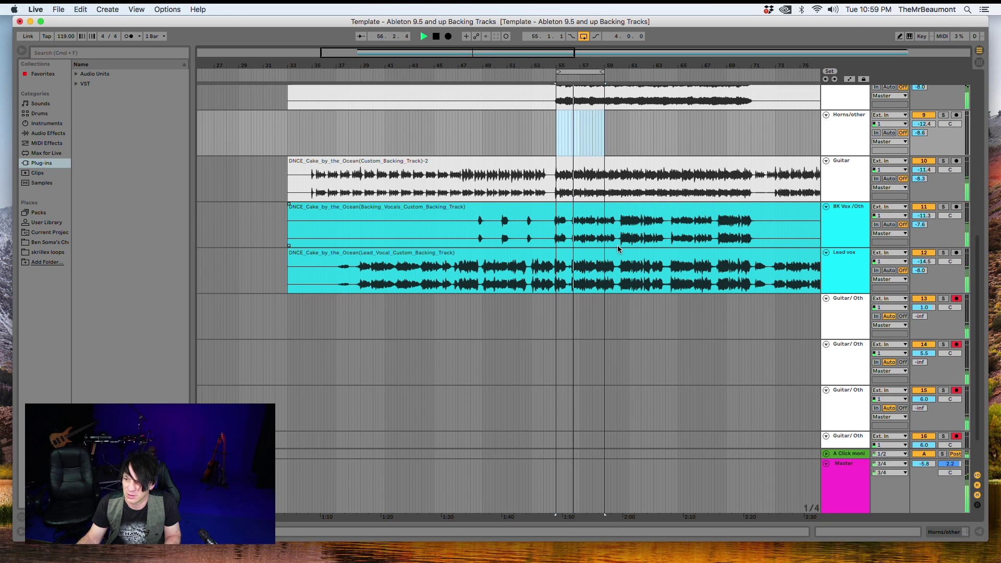
pyautogui.press('space')
pyautogui.click(583, 37)
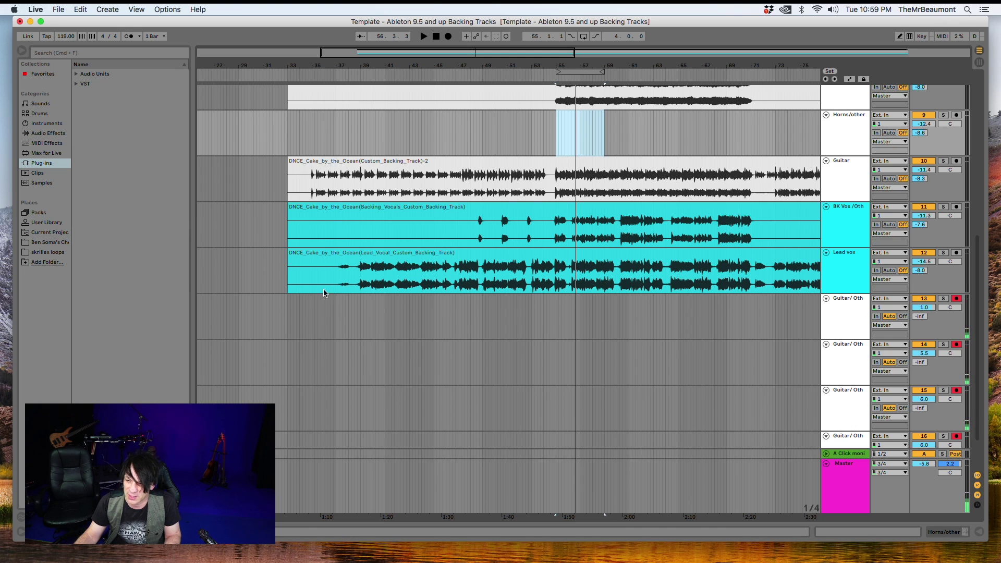
# Record onto the armed Guitar/Other tracks 13 to 16 from the start of the Lead vox clip until bar 45.
pyautogui.click(312, 255)
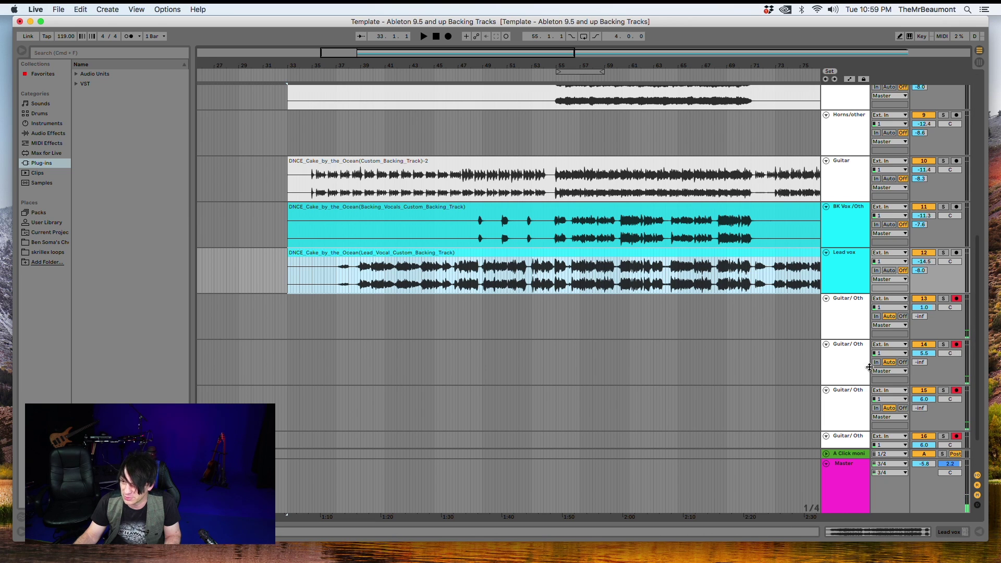
pyautogui.click(448, 37)
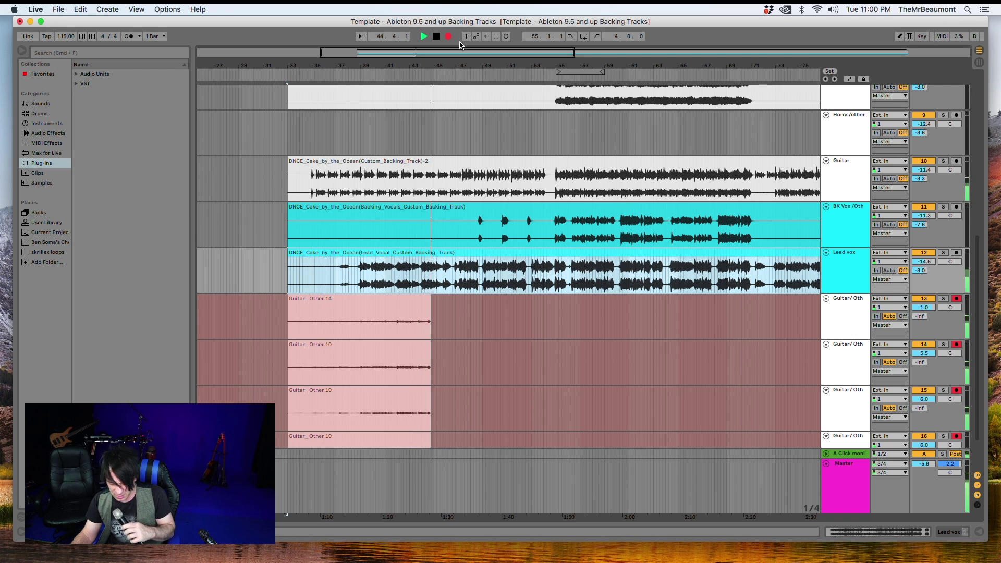
pyautogui.press('space')
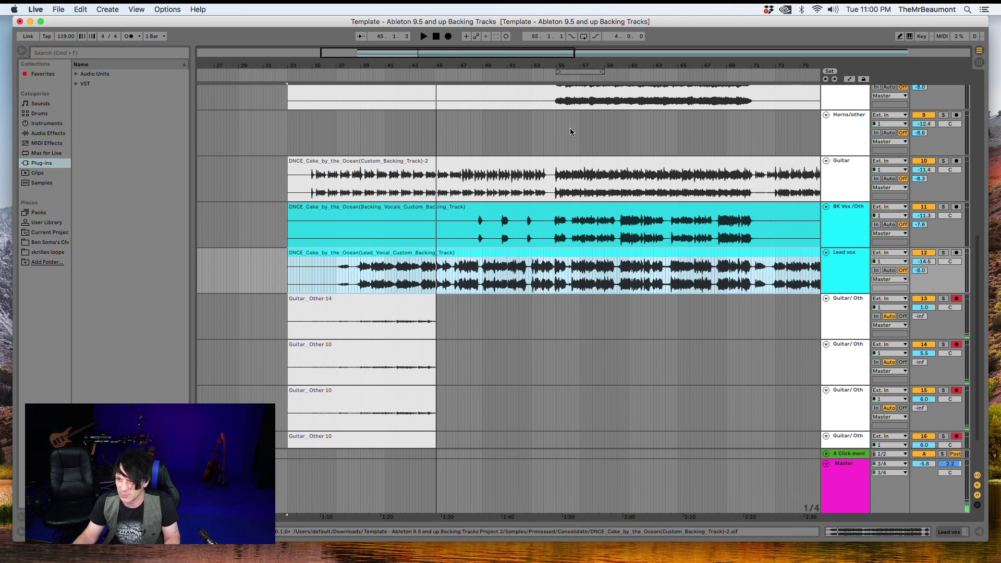
# Move the Lead vox clip about two bars later so it extends past the other clips at the song's end.
pyautogui.moveTo(604, 64); pyautogui.dragTo(604, 54)
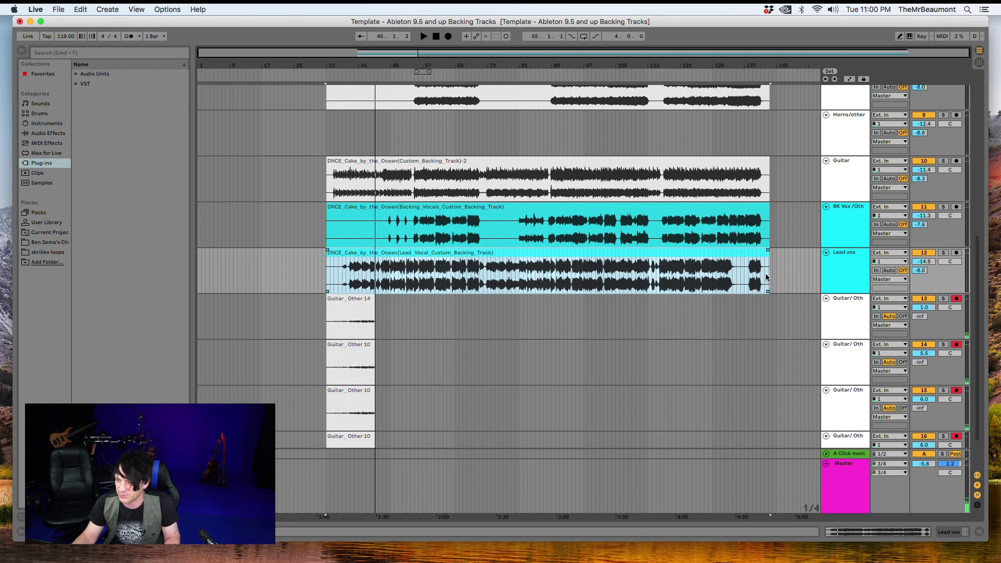
pyautogui.click(716, 269)
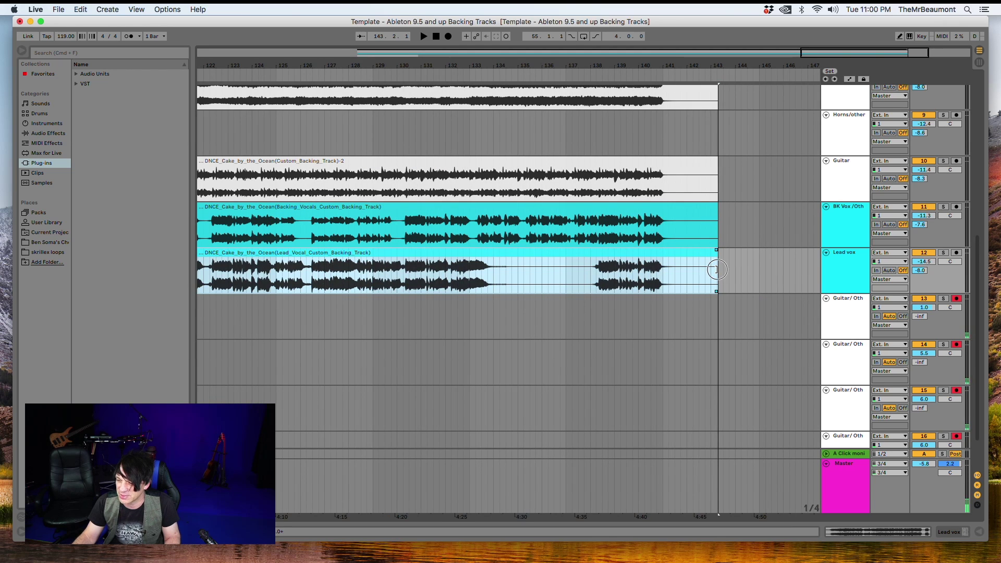
pyautogui.moveTo(717, 270)
pyautogui.mouseDown()
pyautogui.moveTo(686, 273)
pyautogui.moveTo(721, 270)
pyautogui.mouseUp()
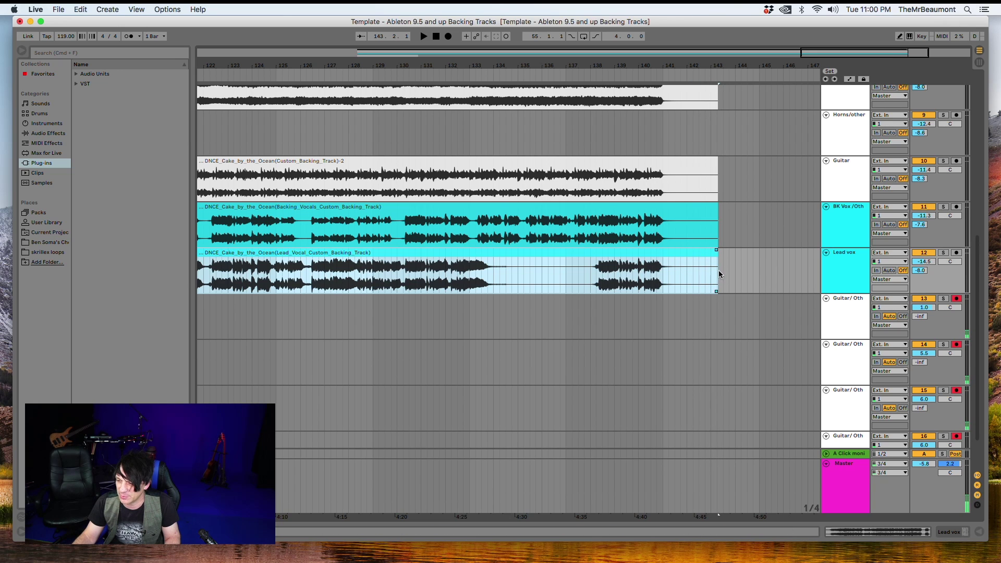
pyautogui.moveTo(714, 272)
pyautogui.mouseDown()
pyautogui.moveTo(681, 269)
pyautogui.moveTo(722, 281)
pyautogui.moveTo(693, 269)
pyautogui.moveTo(744, 271)
pyautogui.mouseUp()
pyautogui.click(711, 276)
pyautogui.click(729, 279)
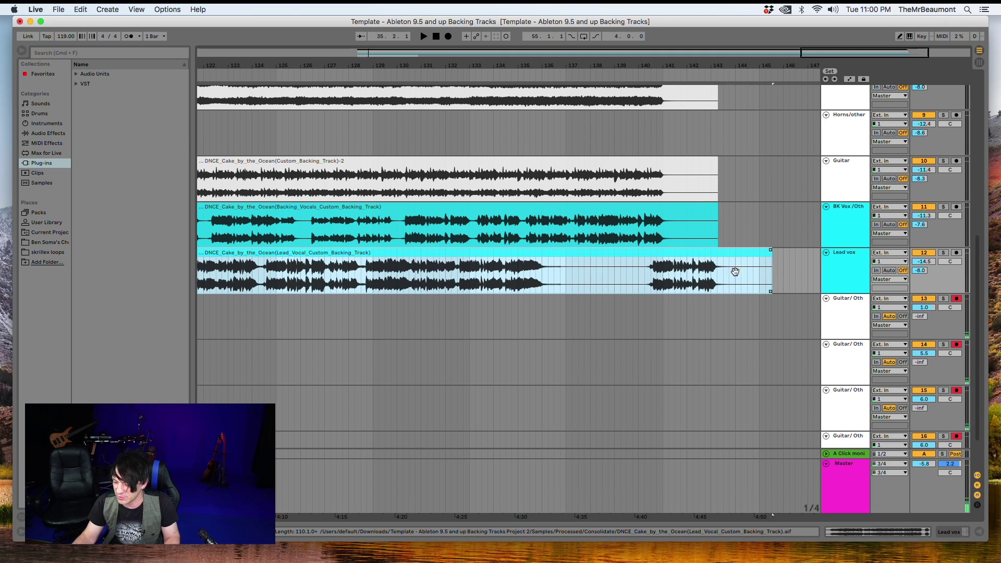
pyautogui.click(721, 275)
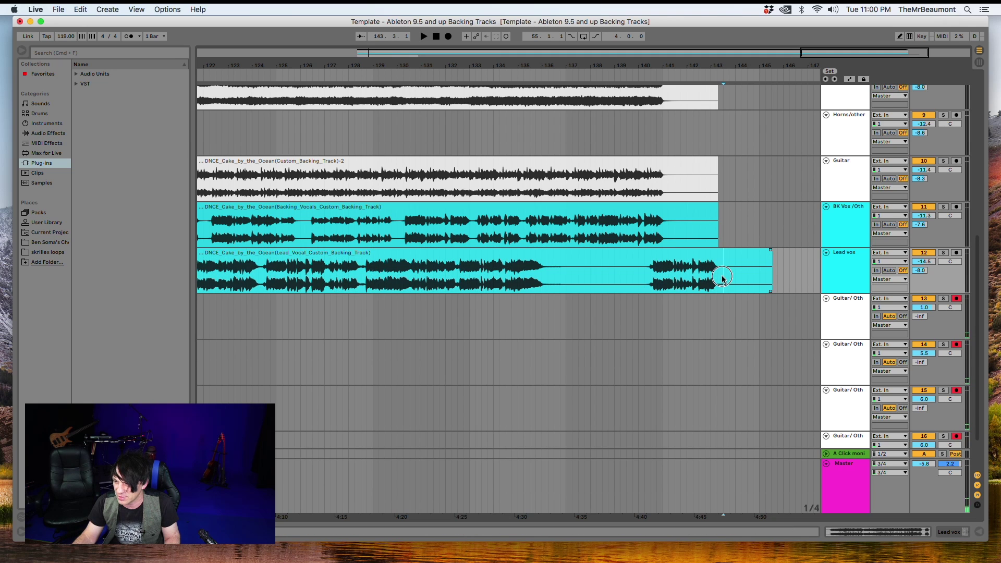
# Delete the part of the Lead vox clip beyond the other clips' end, and undo the deletion and the clip move.
pyautogui.moveTo(717, 276); pyautogui.dragTo(772, 275)
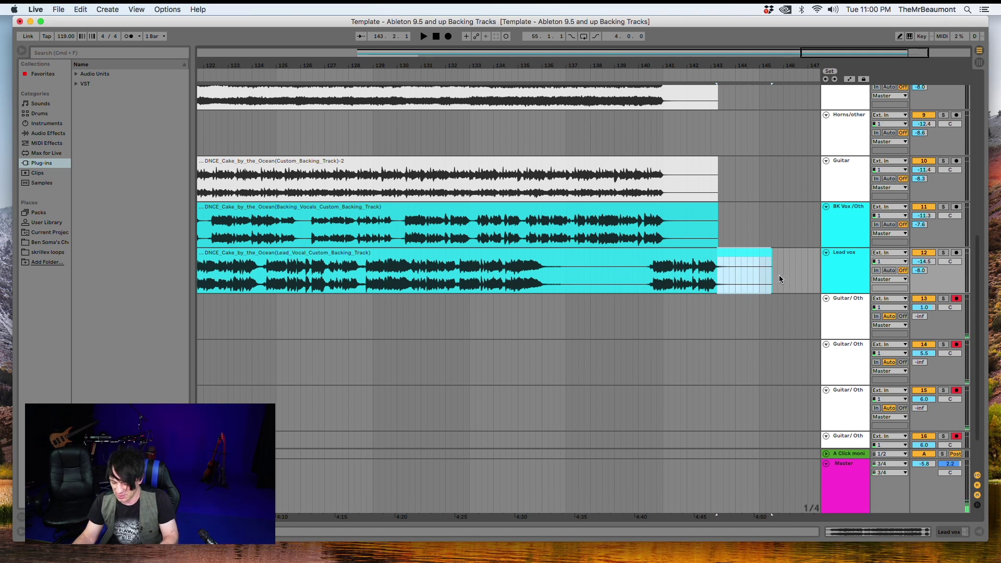
pyautogui.click(707, 253)
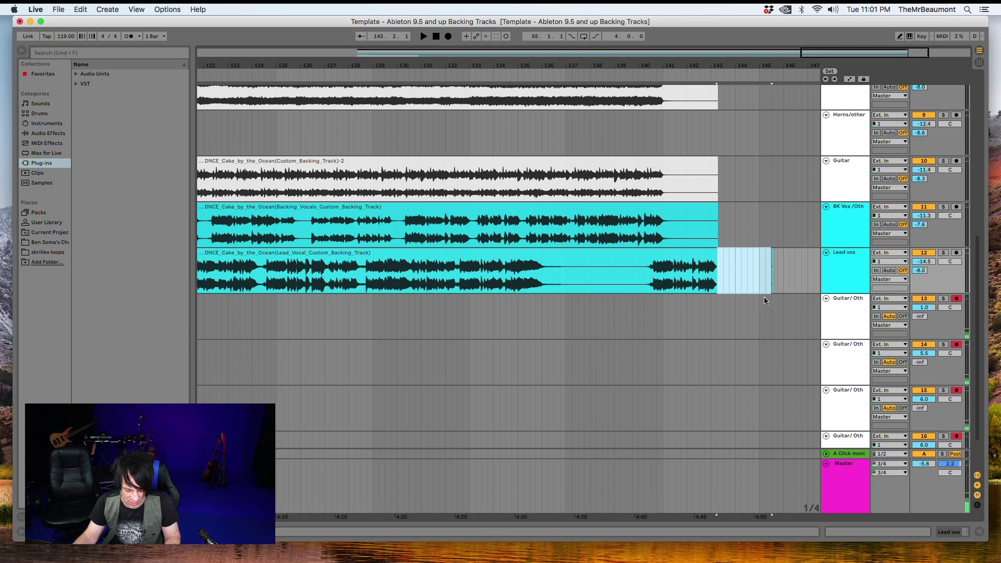
pyautogui.press('super+z')
pyautogui.press('super+z')
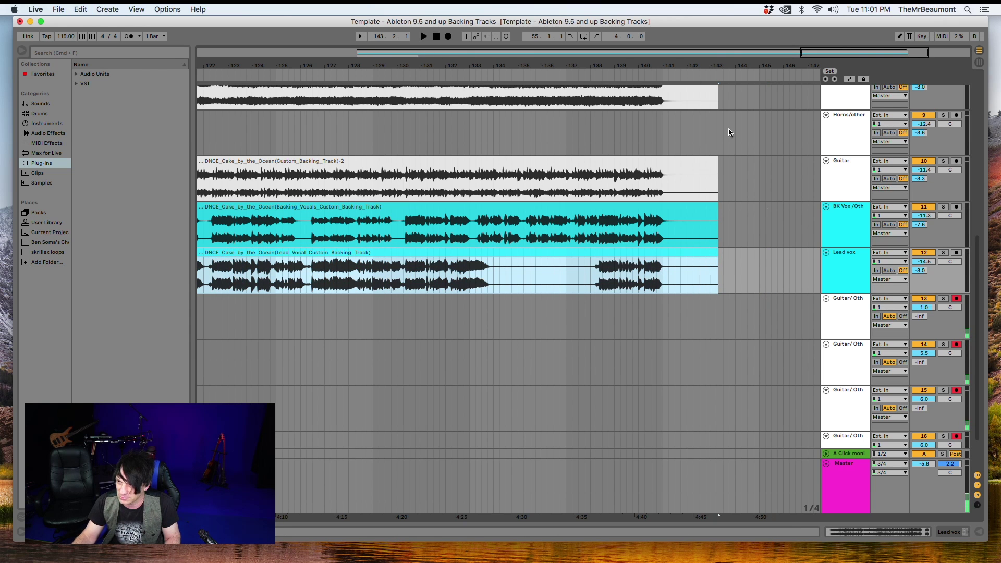
# Copy the four recorded Guitar/Other clips from the arrangement into the Cake by the Ocean scene on tracks 13 to 16 in Session View.
pyautogui.press('x')
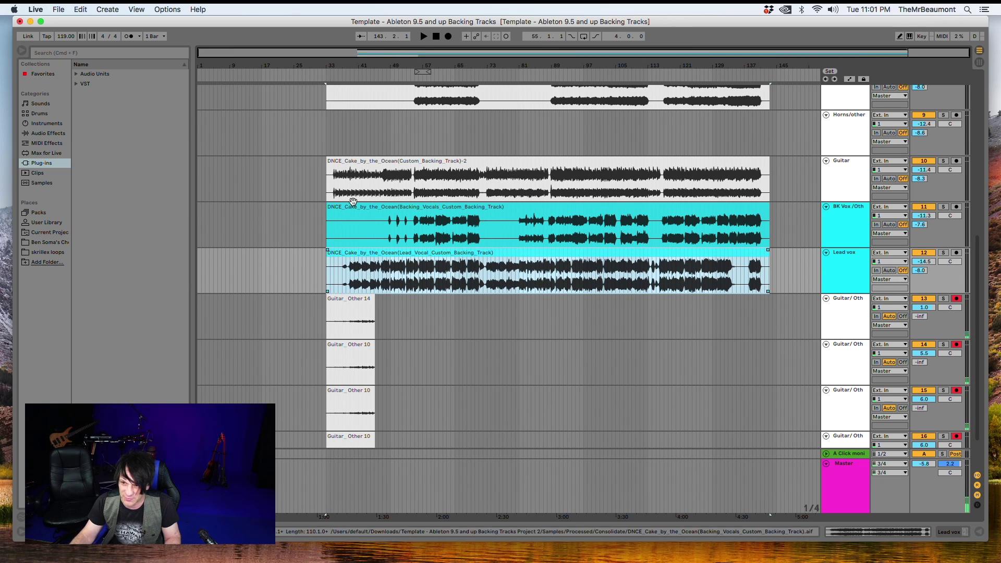
pyautogui.moveTo(325, 63); pyautogui.dragTo(327, 84)
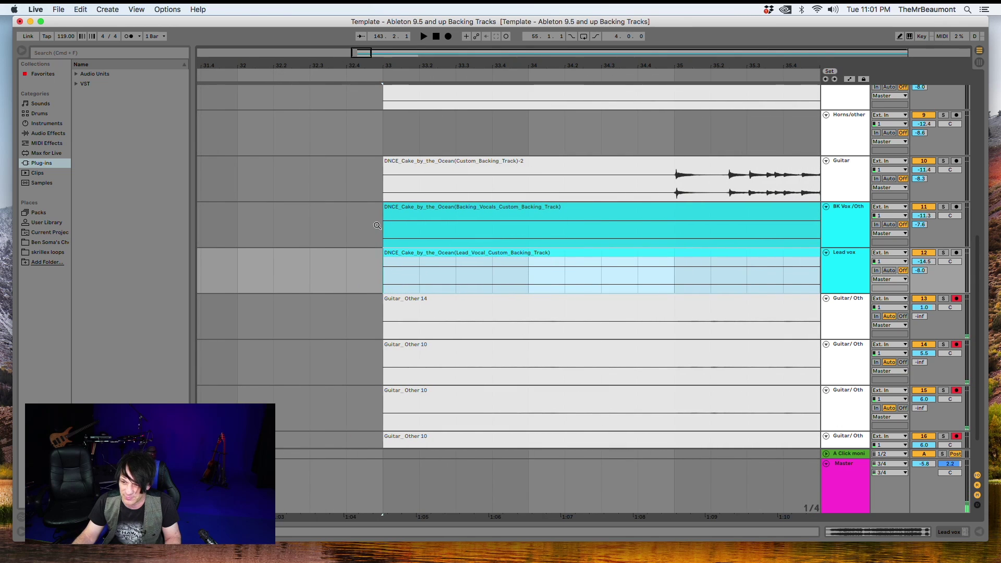
pyautogui.moveTo(432, 61); pyautogui.dragTo(412, 51)
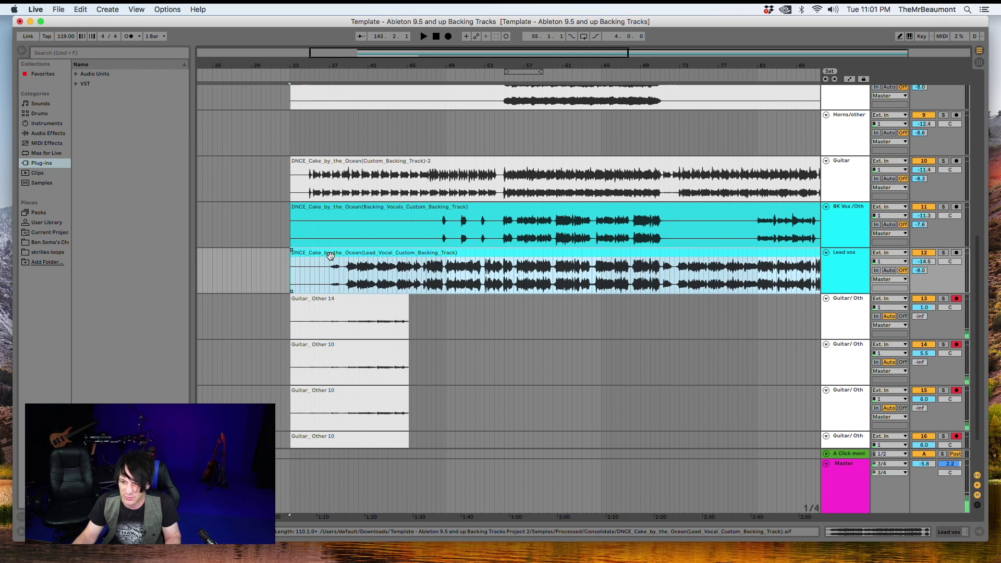
pyautogui.scroll(-2, 369, 374)
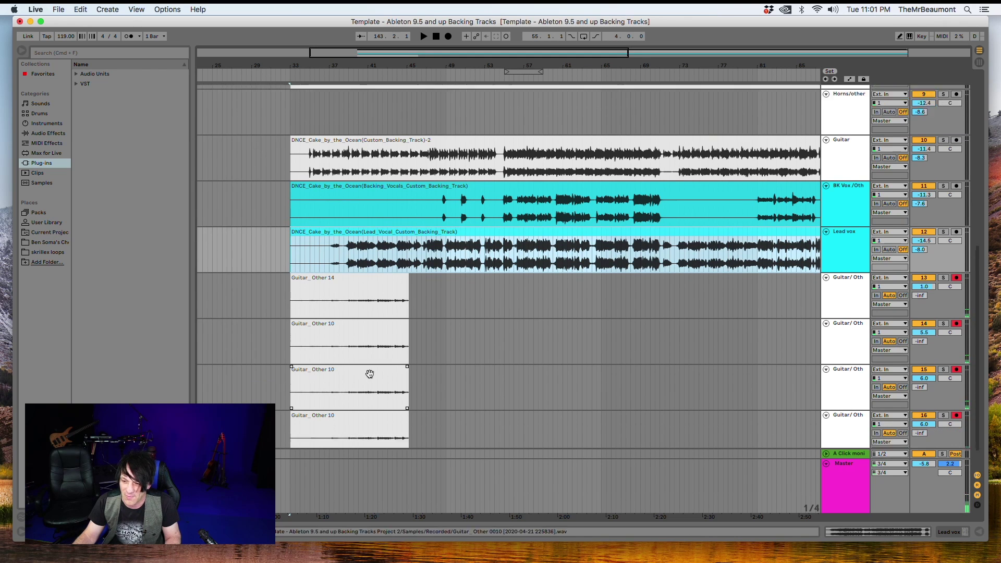
pyautogui.scroll(-3, 370, 374)
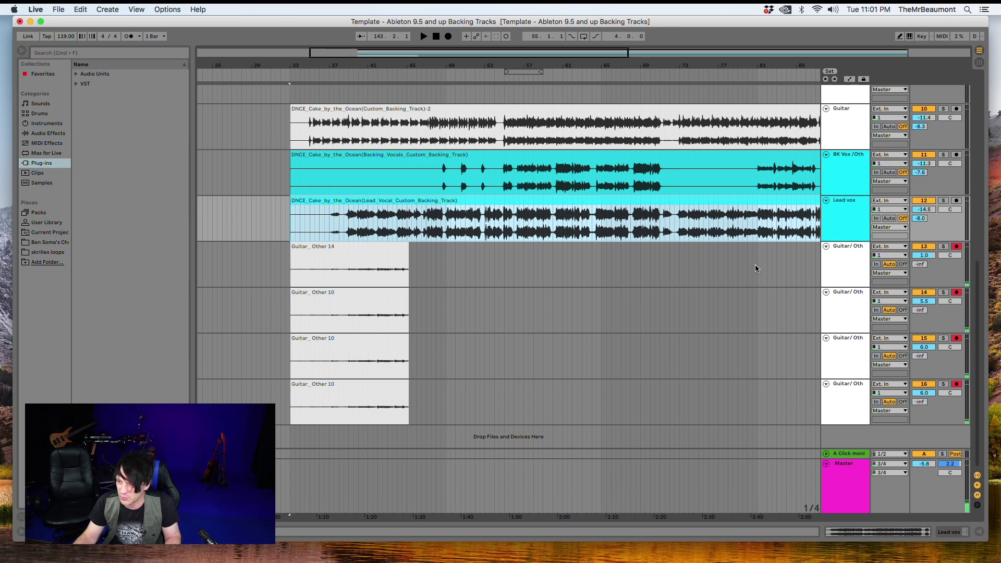
pyautogui.click(347, 255)
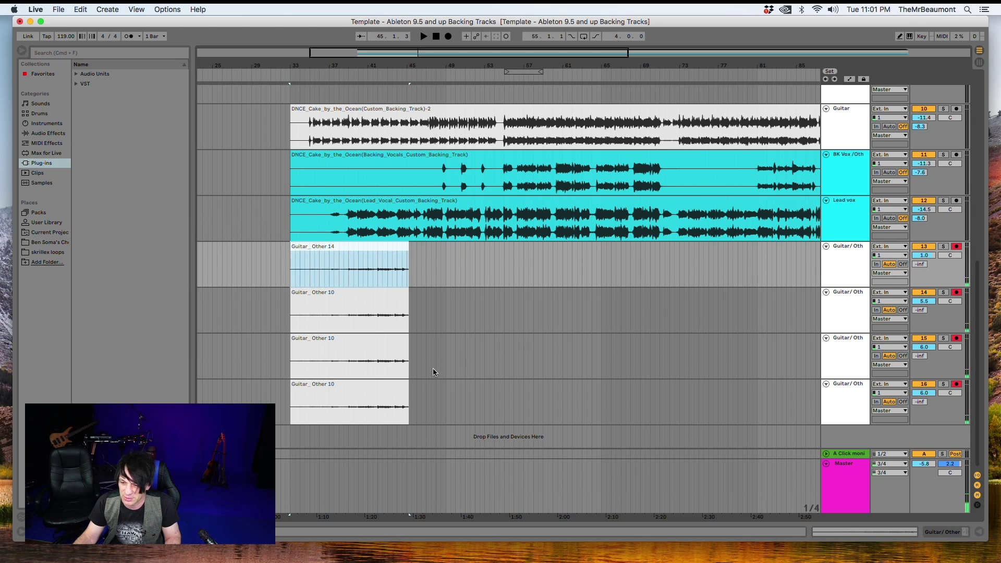
pyautogui.keyDown('shift'); pyautogui.click(351, 392); pyautogui.keyUp('shift')
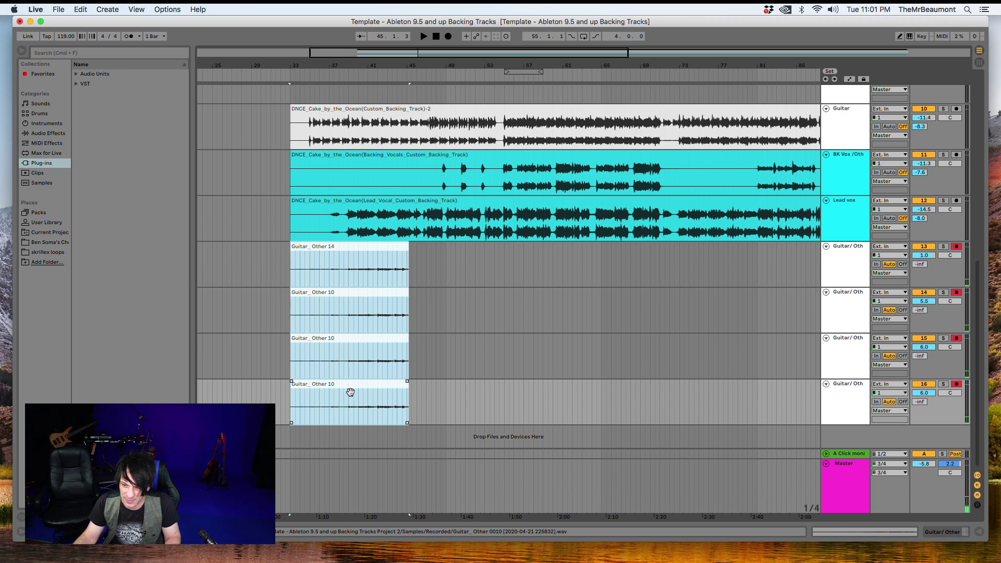
pyautogui.click(327, 248)
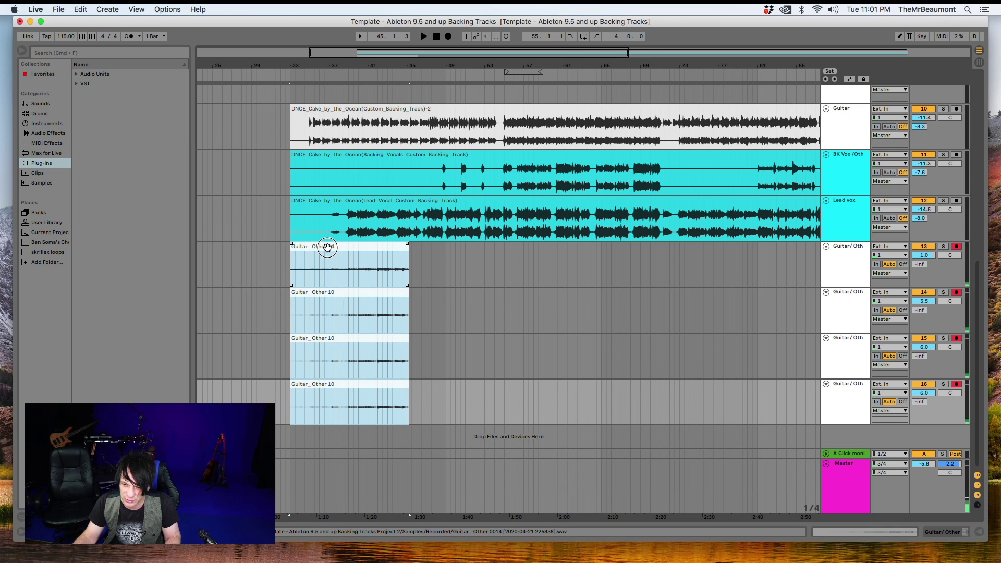
pyautogui.moveTo(328, 247); pyautogui.dragTo(515, 63)
pyautogui.press('Tab')
# Launch the Cake by the Ocean scene and briefly solo Guitar/Other track 13 to check its recording.
pyautogui.click(867, 62)
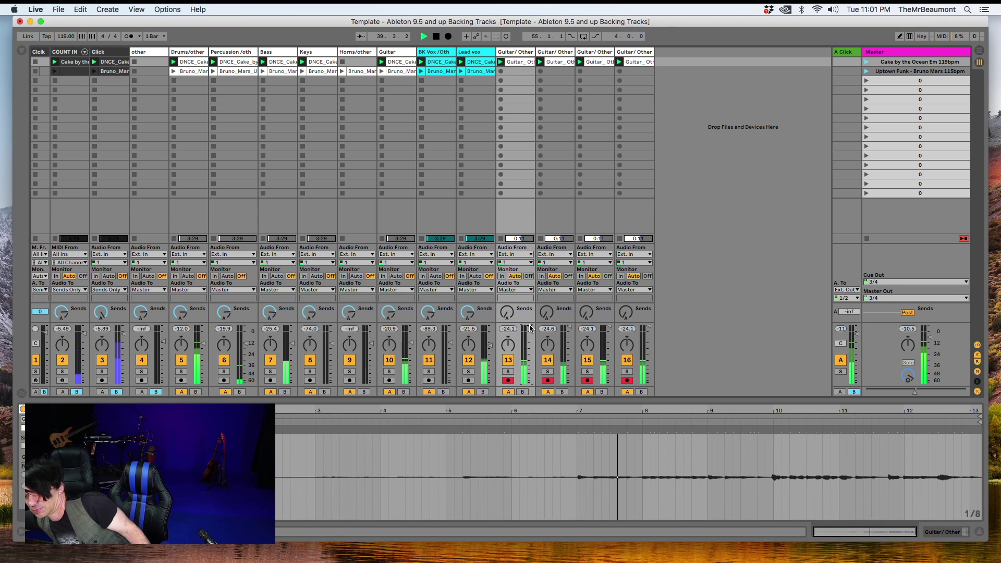
pyautogui.click(508, 372)
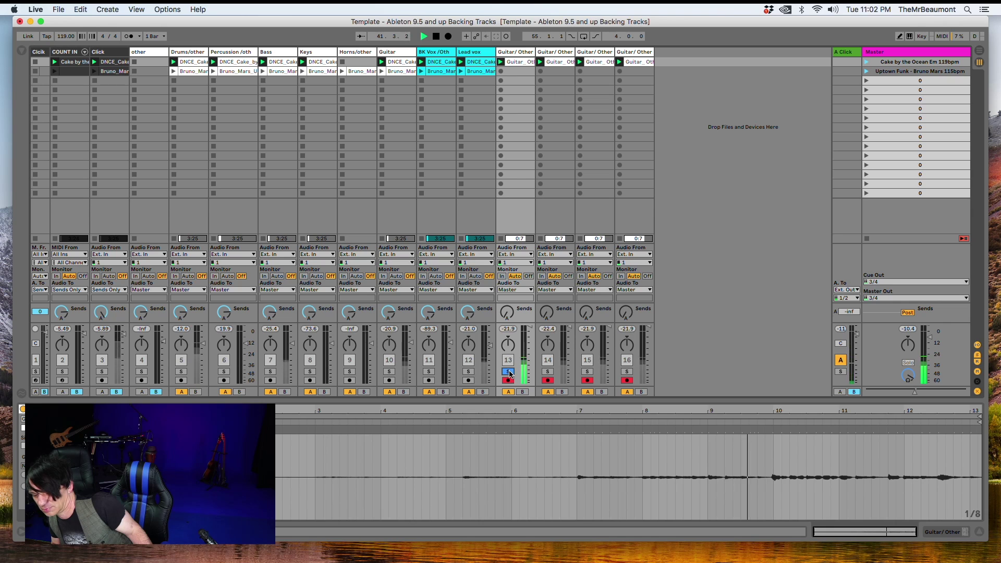
pyautogui.click(508, 372)
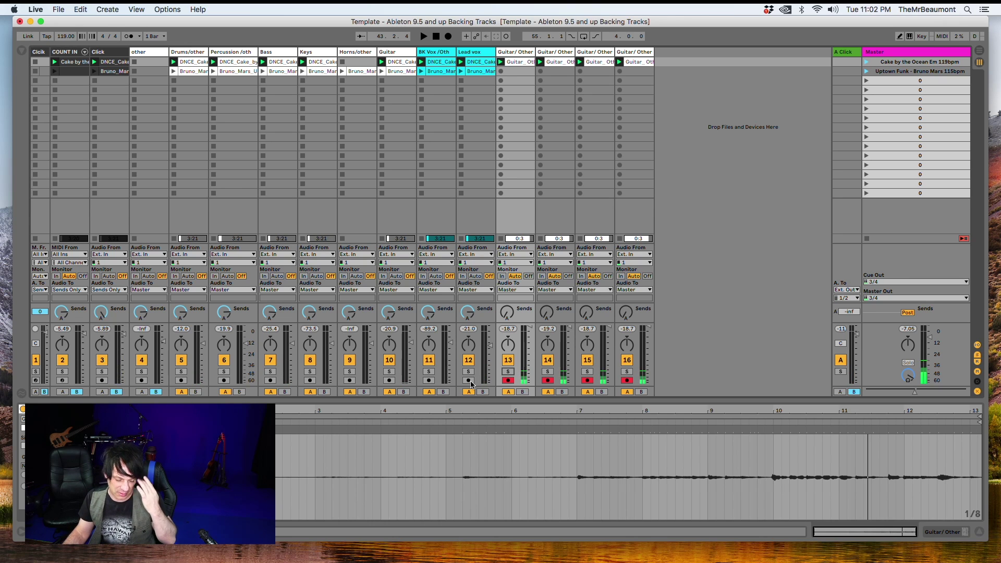
# Go back to Arrangement View, restore arrangement playback, and delete all clips from the arrangement.
pyautogui.press('Tab')
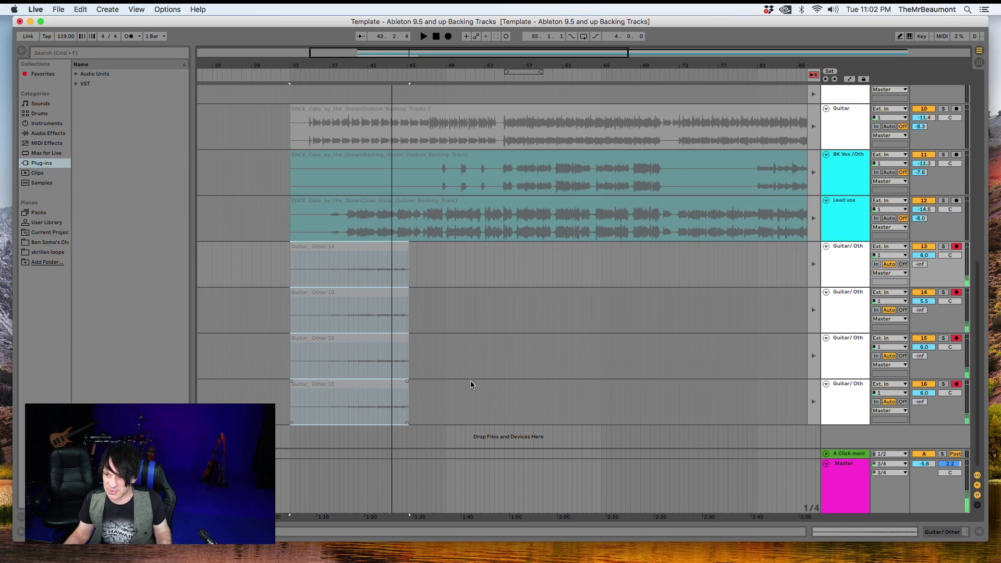
pyautogui.click(813, 75)
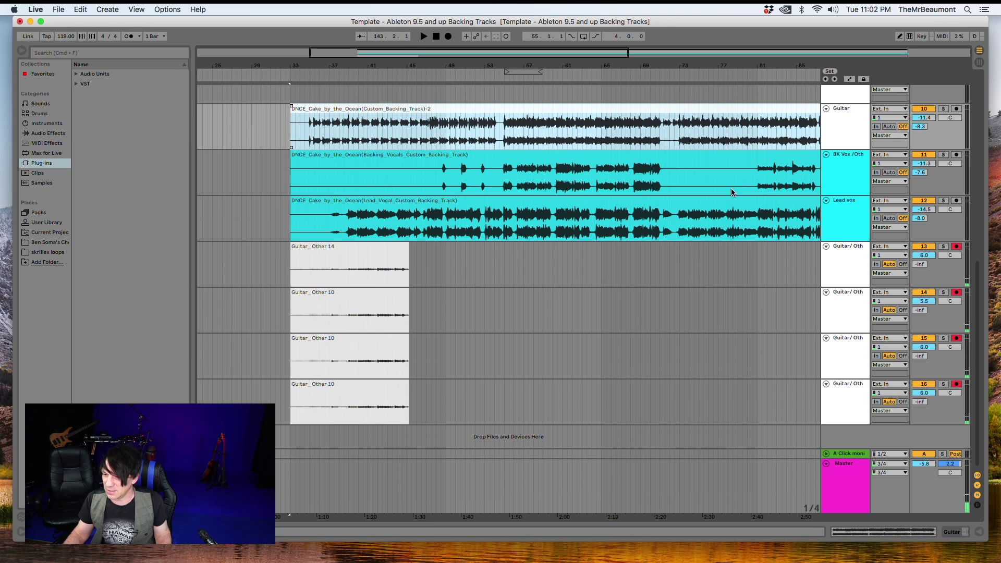
pyautogui.scroll(8, 517, 344)
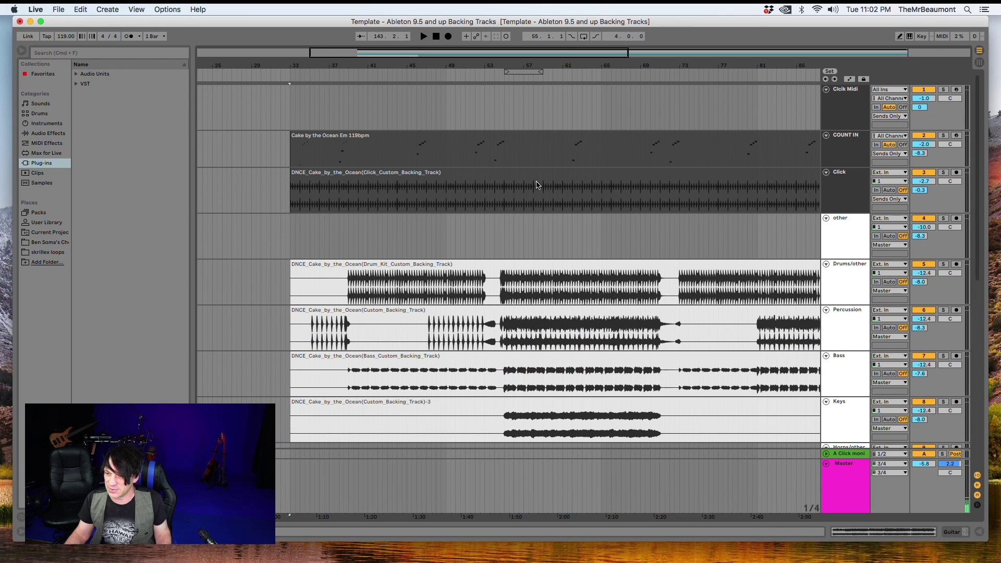
pyautogui.click(537, 141)
pyautogui.scroll(-8, 563, 253)
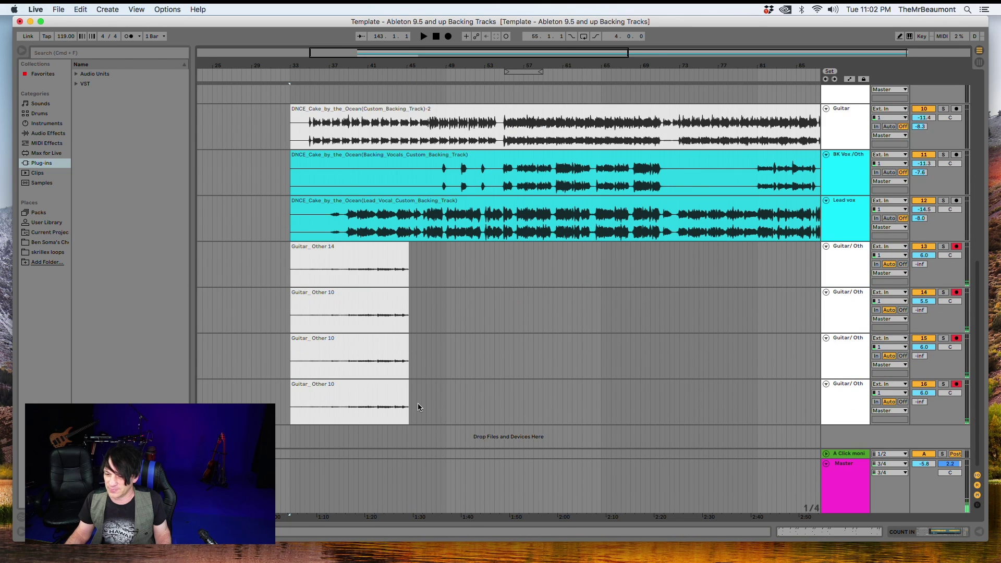
pyautogui.press('super+a')
pyautogui.press('Delete')
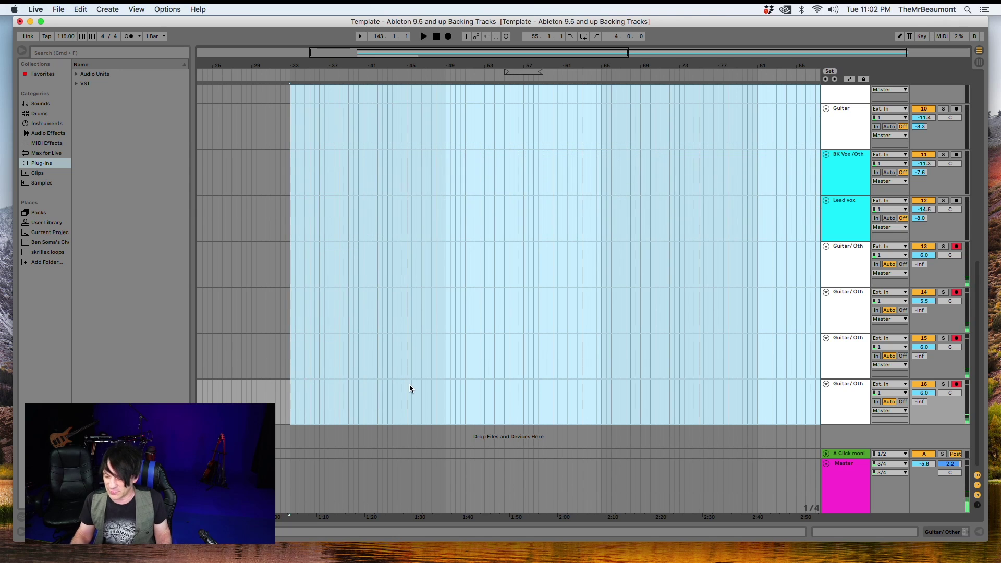
pyautogui.scroll(8, 432, 344)
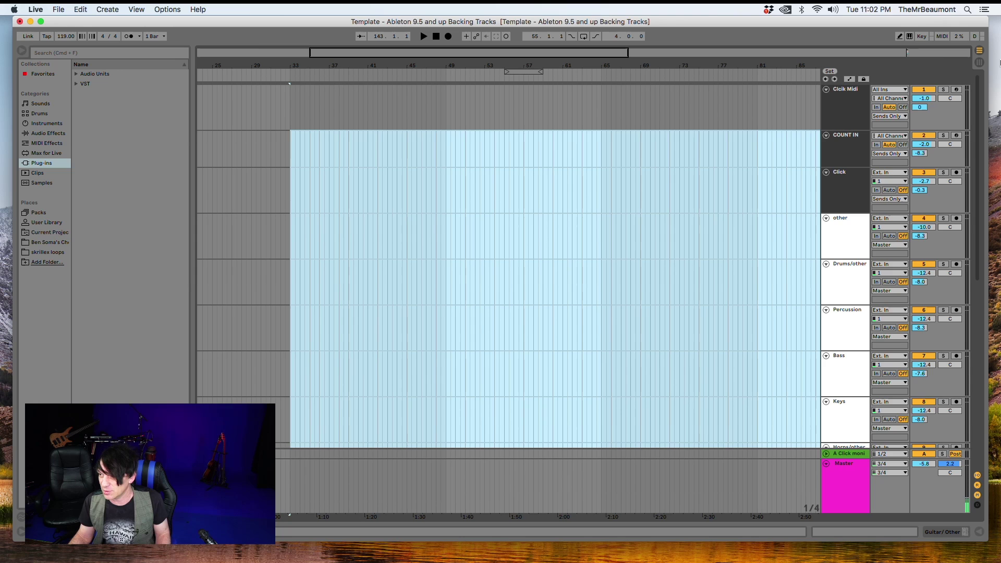
# Deactivate the recorded Guitar/Other clips in the Cake by the Ocean scene in Session View, starting with tracks 13 and 14.
pyautogui.press('Tab')
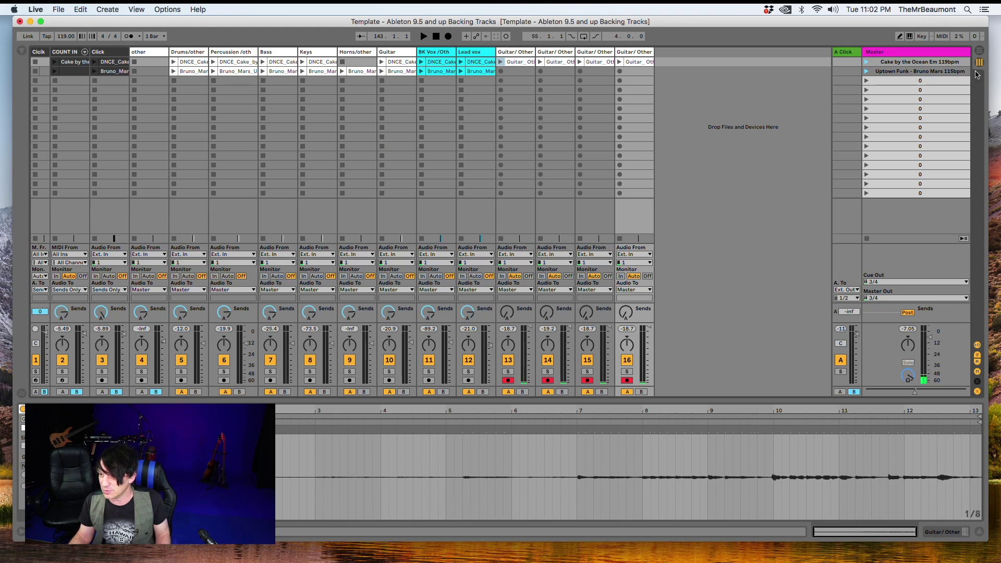
pyautogui.click(522, 63)
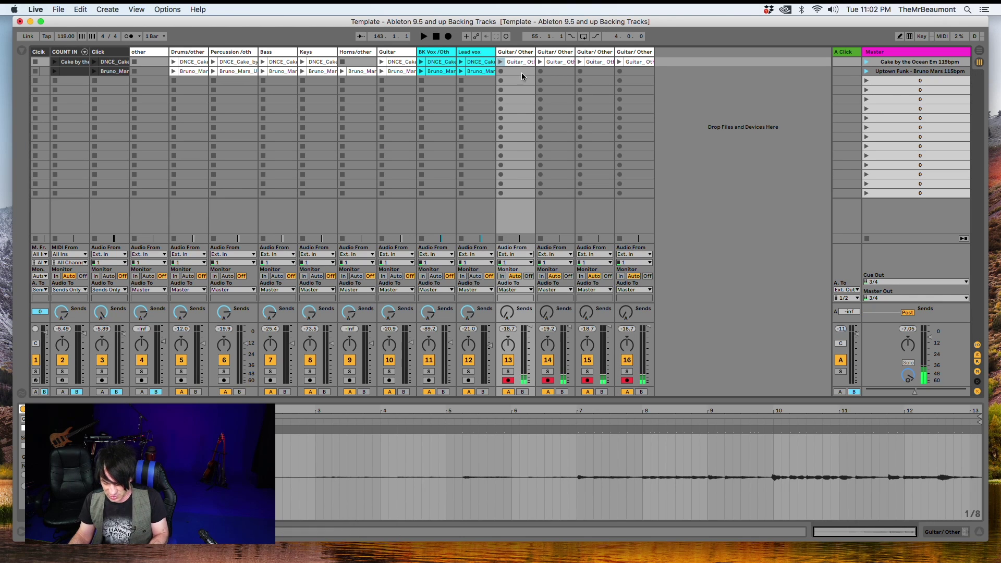
pyautogui.press('0')
pyautogui.click(554, 62)
pyautogui.press('0')
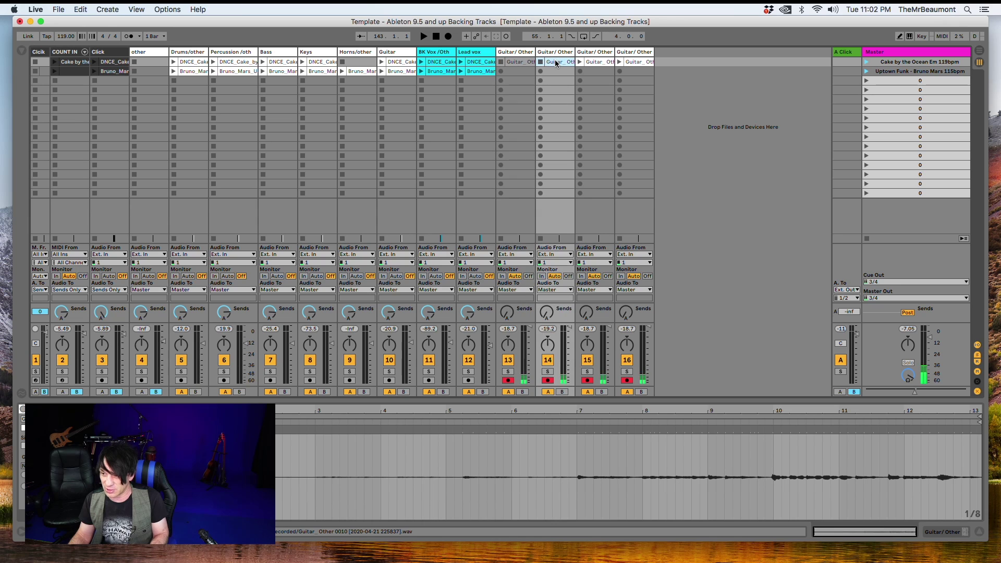
pyautogui.click(596, 62)
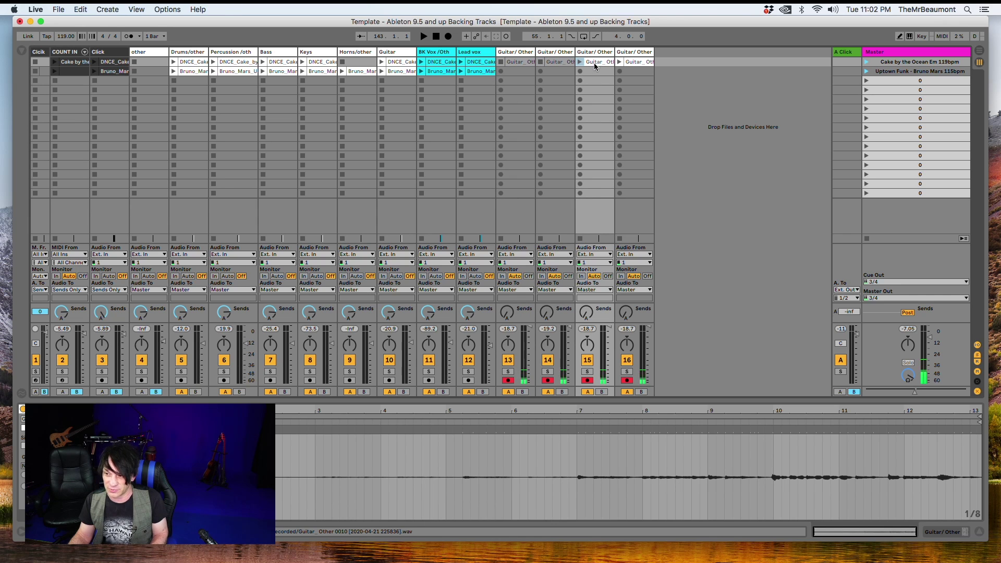